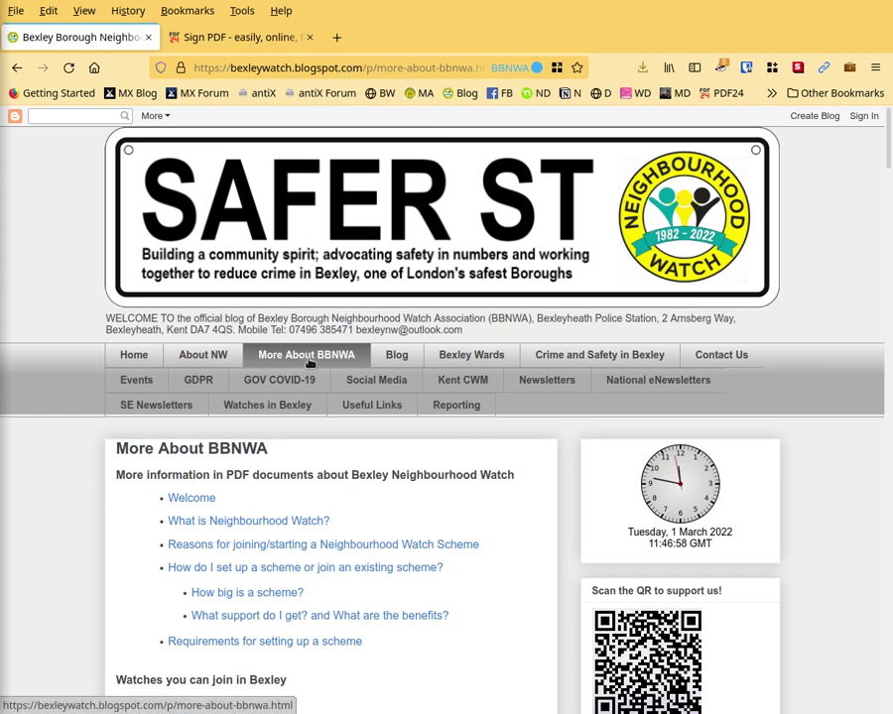
Look at the Sign PDF page, and find the BBNWA Application Form link on the More About BBNWA page.
left_click(234, 39)
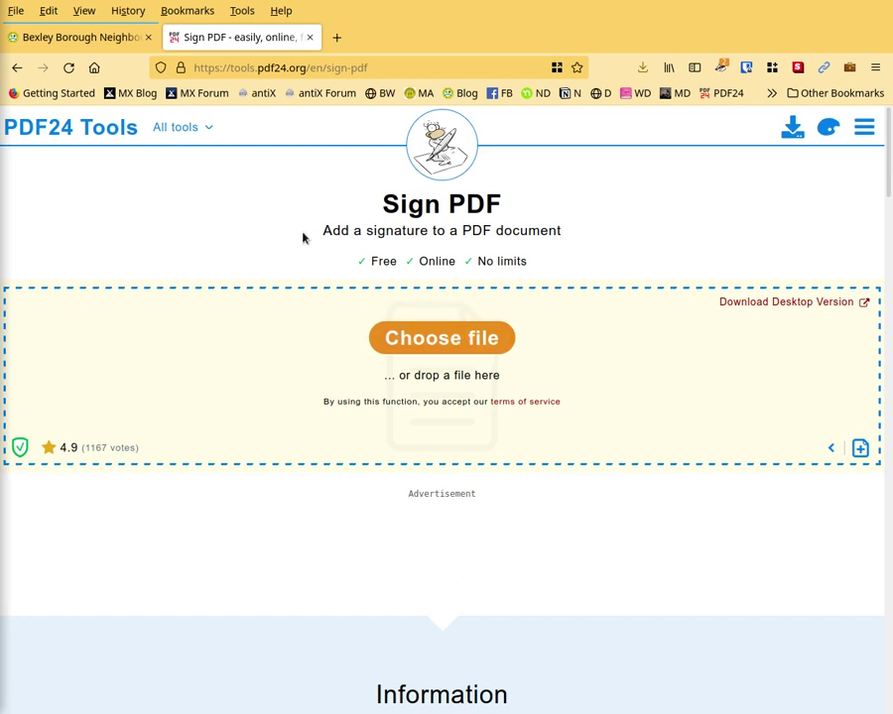
left_click(102, 36)
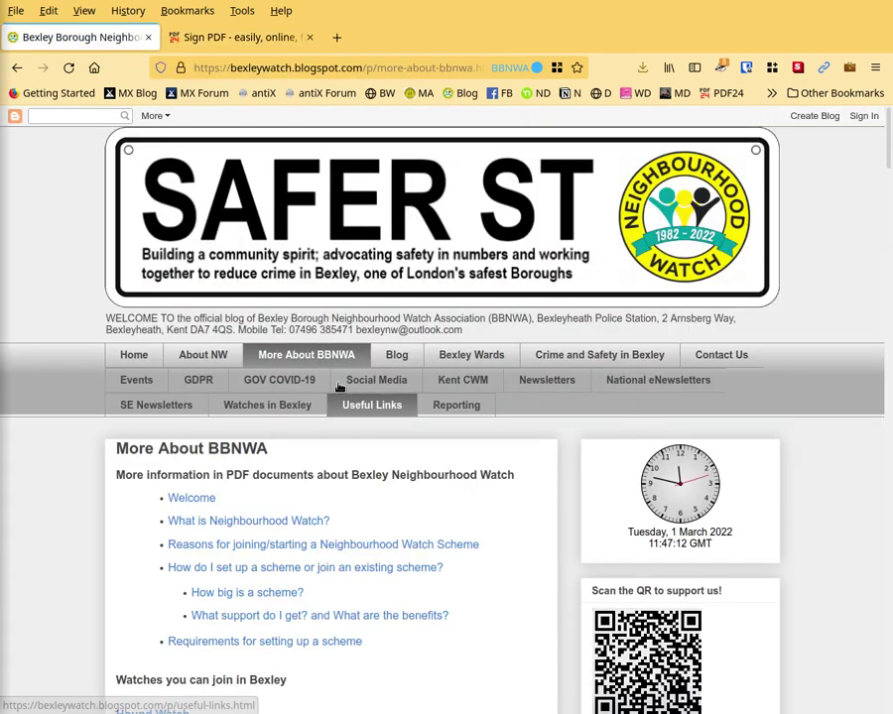
scroll(286, 439, "down", 10)
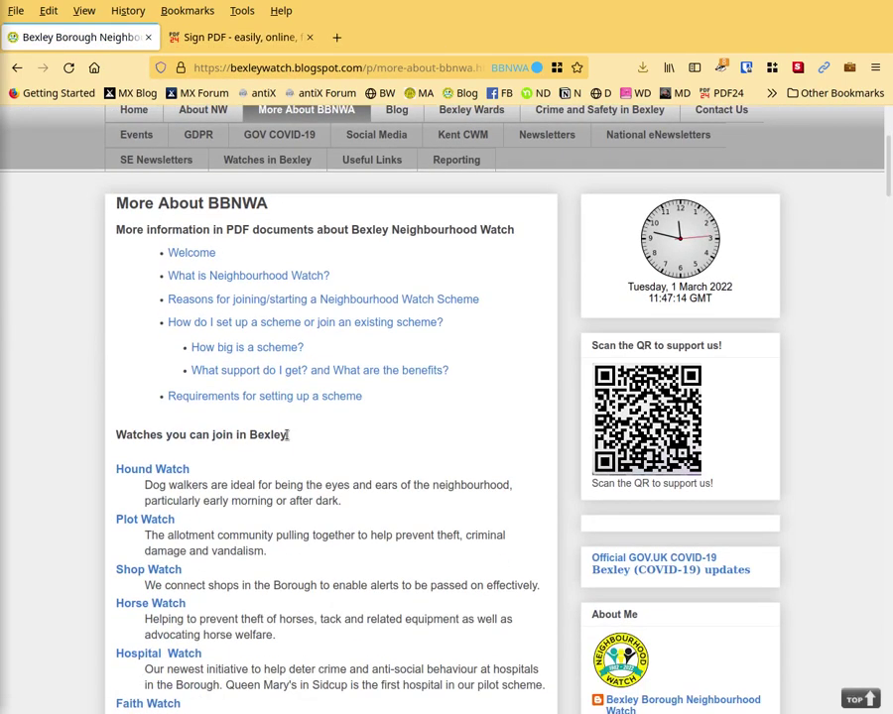
scroll(286, 440, "down", 1)
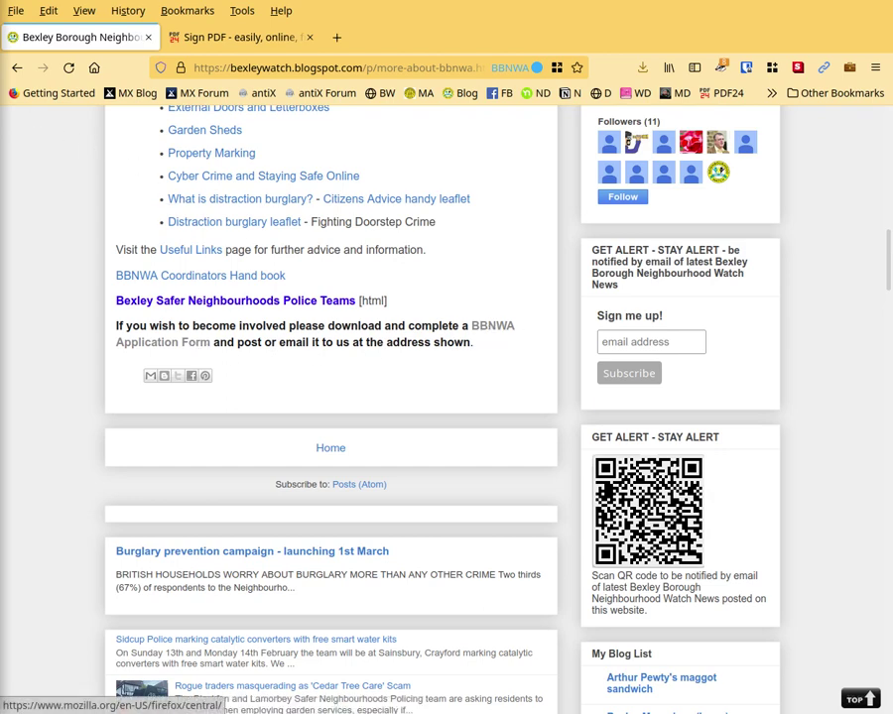
Open Registration Document v3 20.1.18.pdf from the ScrnRec folder, review the whole form, and close it.
key("alt+Tab")
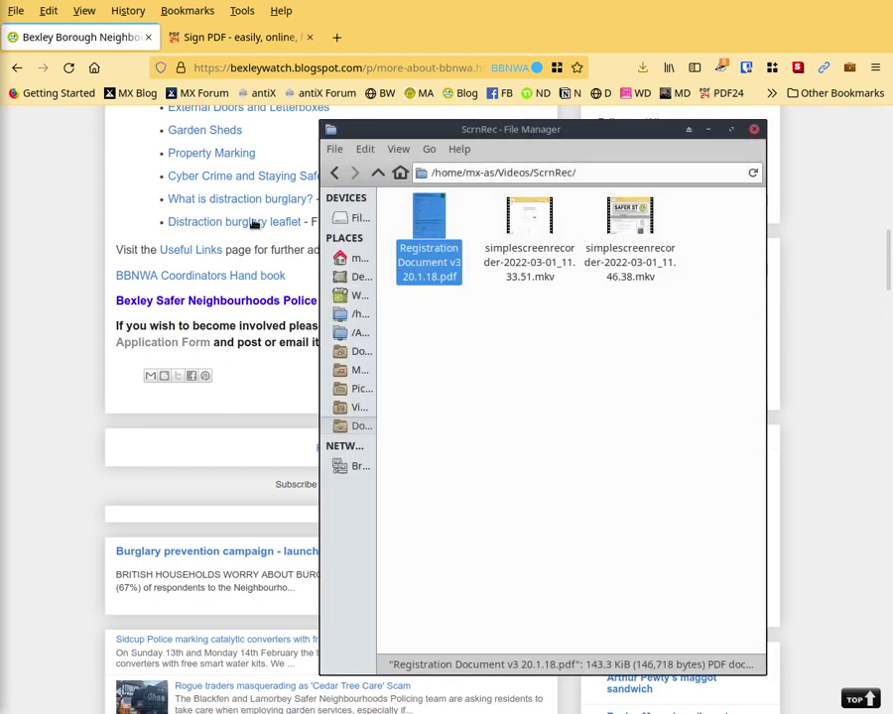
double_click(428, 237)
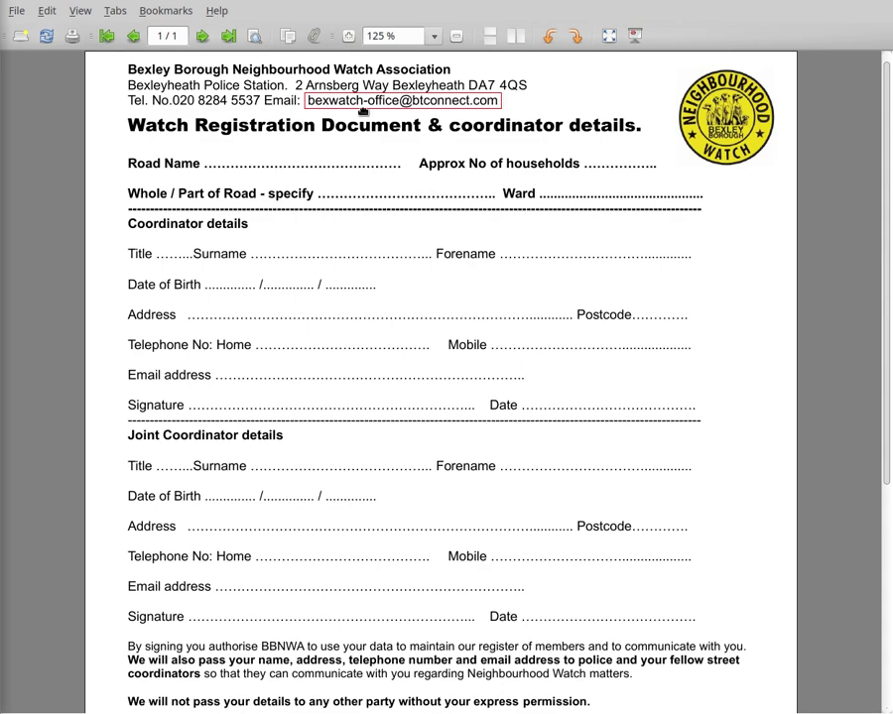
scroll(435, 273, "down", 5)
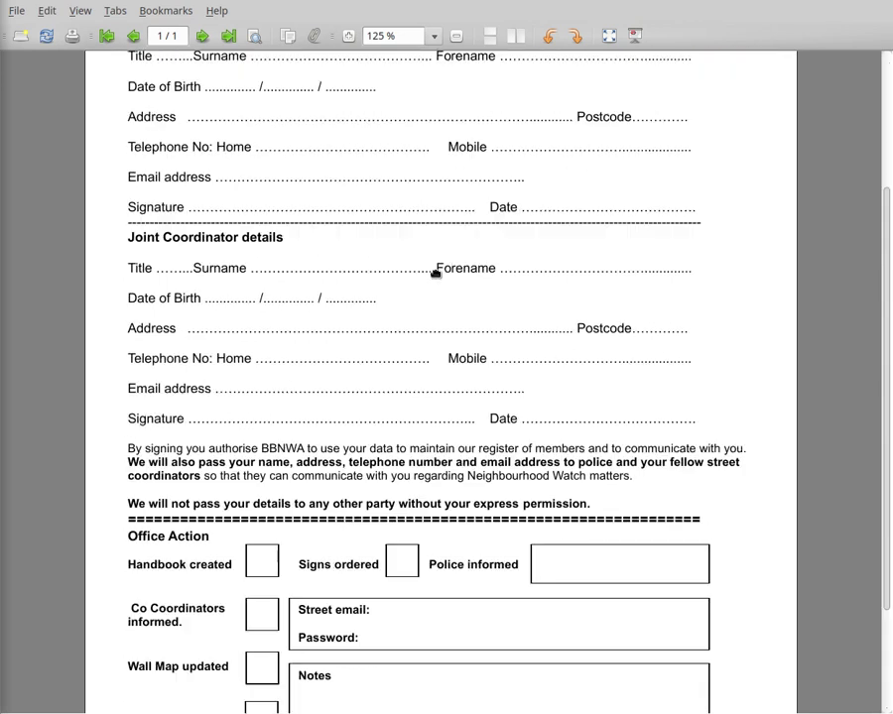
scroll(435, 273, "down", 3)
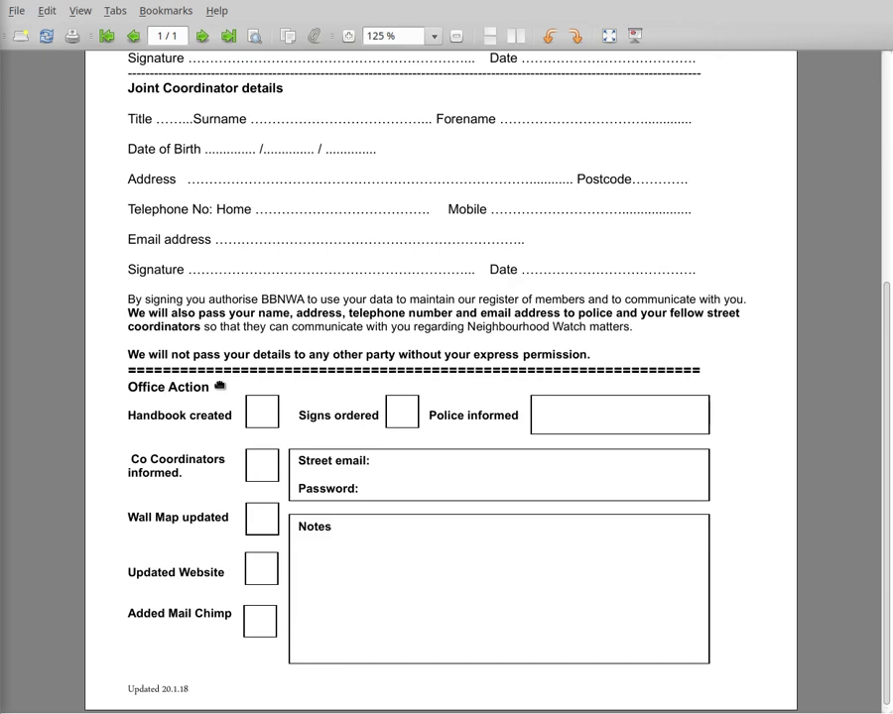
scroll(213, 389, "up", 7)
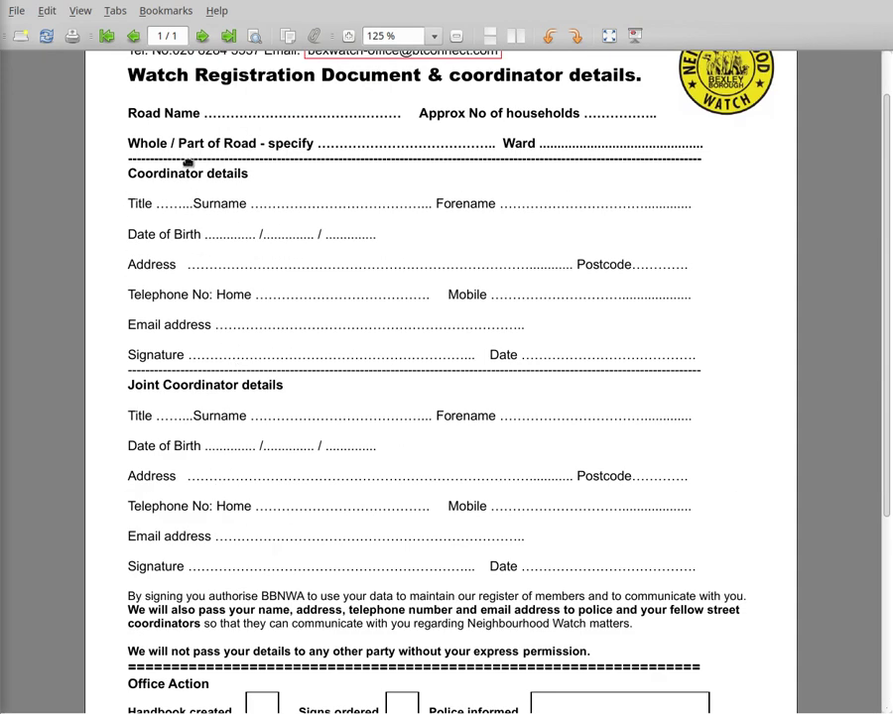
scroll(130, 141, "up", 2)
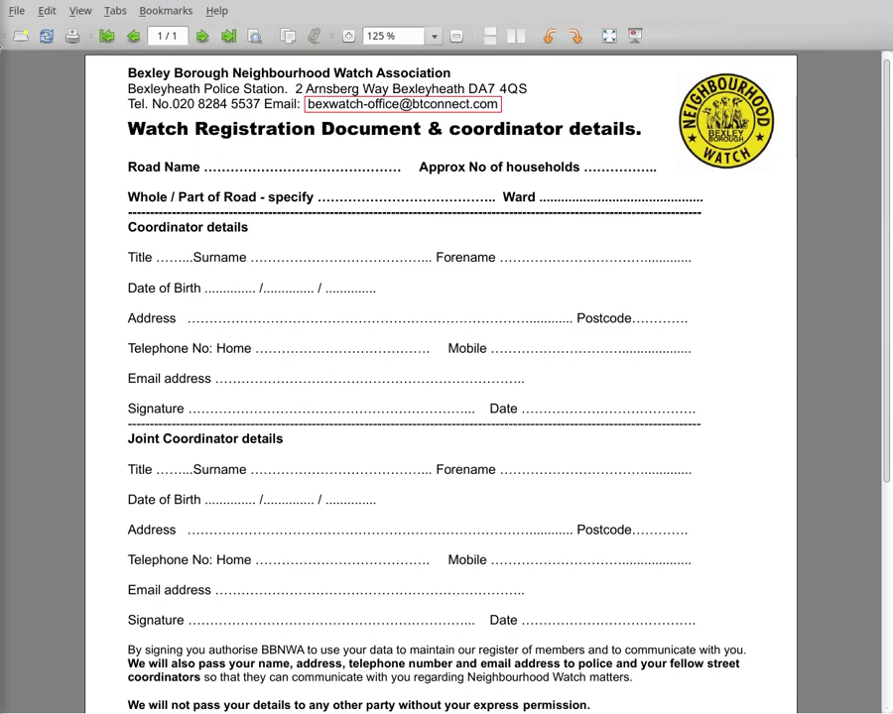
key("ctrl+q")
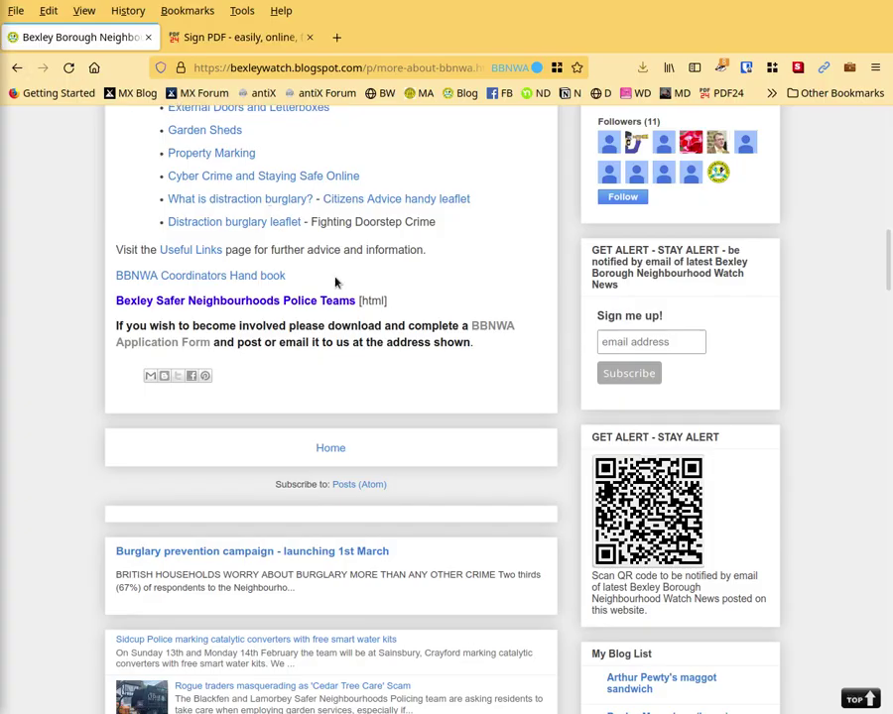
Open the blog's Bexley Wards page and view the Crayford Ward details on the election wards map.
scroll(336, 282, "up", 10)
scroll(336, 282, "up", 9)
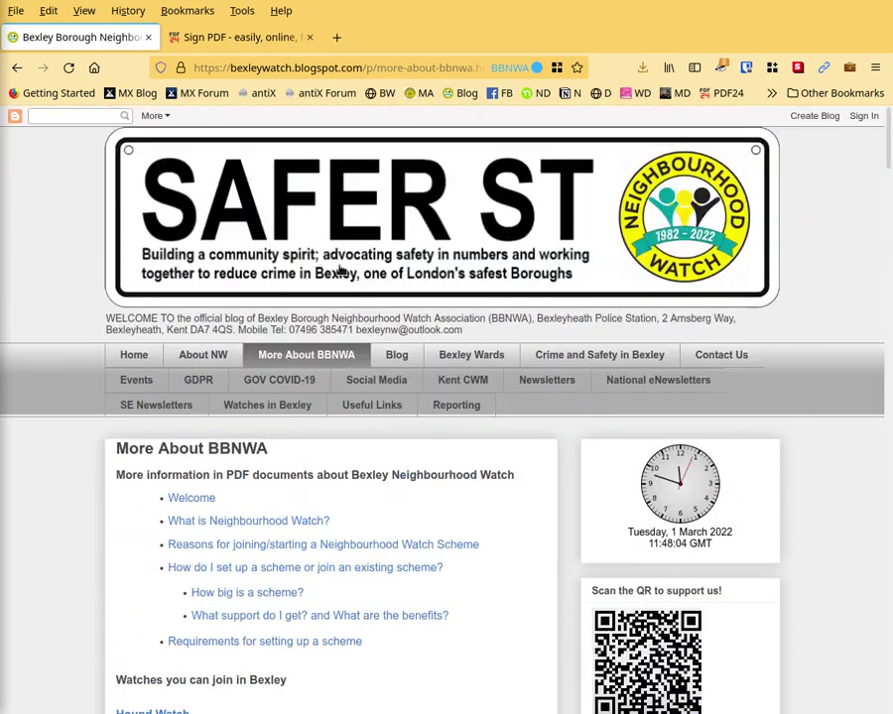
left_click(456, 353)
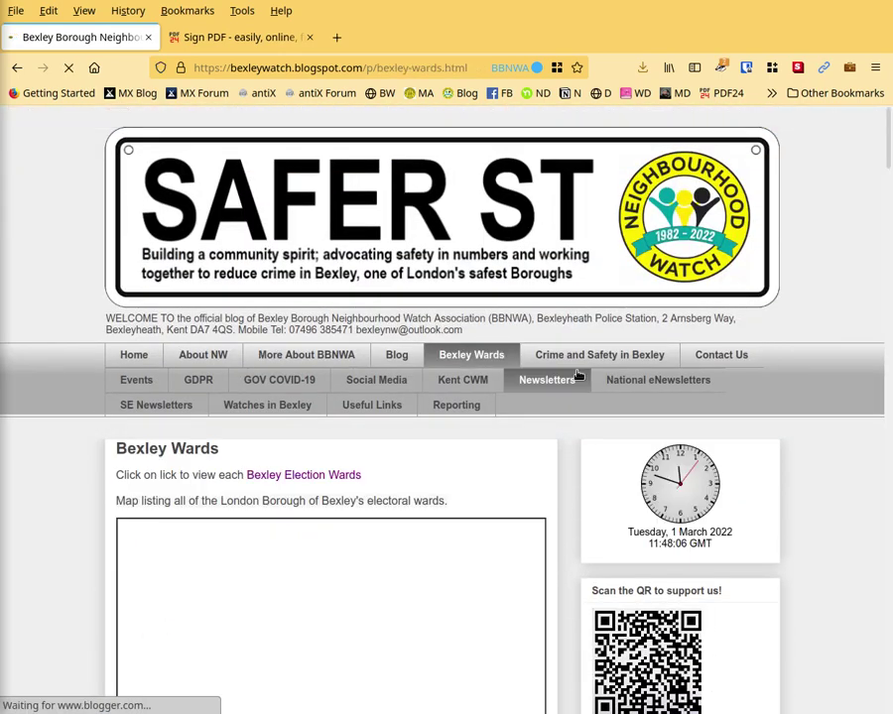
scroll(589, 452, "down", 4)
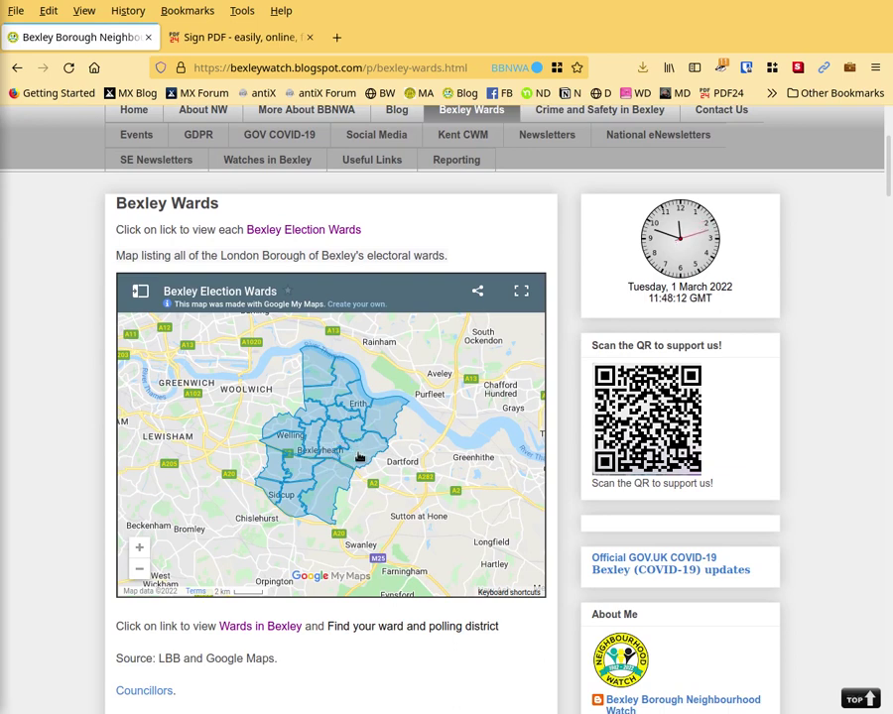
left_click(362, 457)
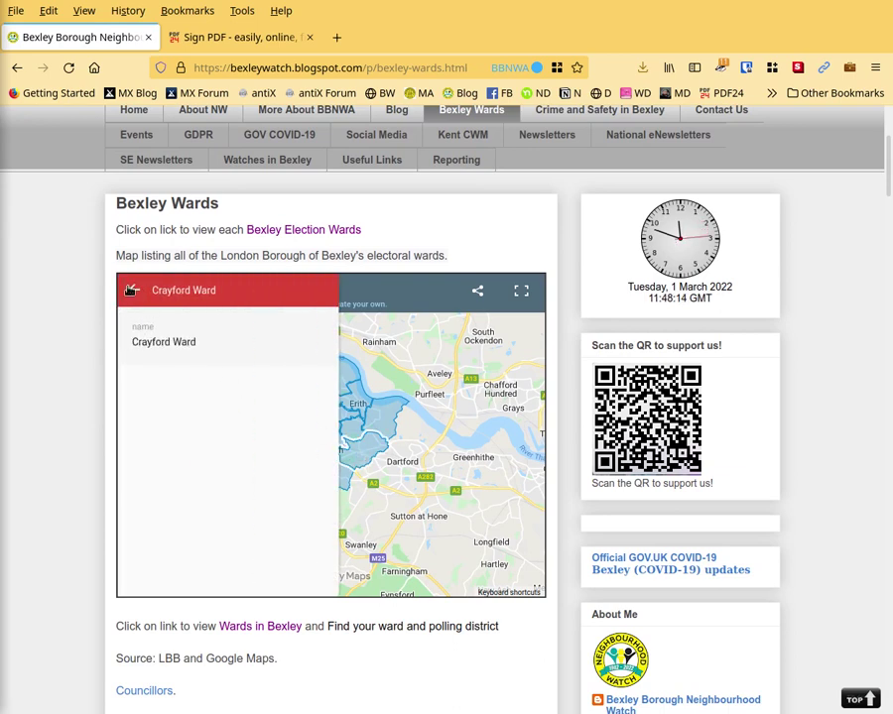
left_click(130, 289)
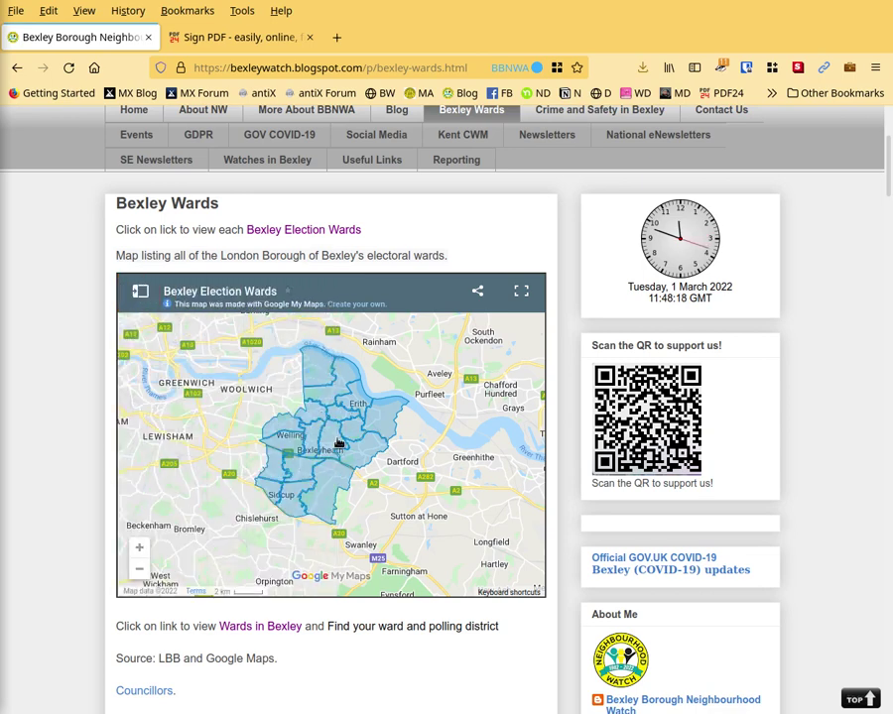
Open the Wards in Bexley council page with only essential cookies, examine the ward and polling district lookup table, and close the page.
scroll(278, 477, "down", 1)
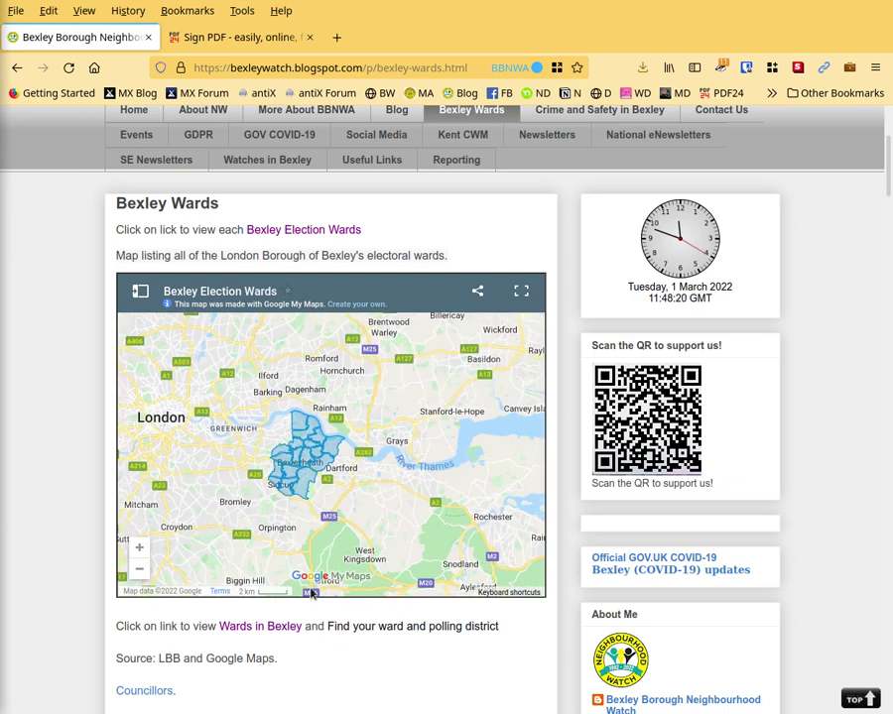
scroll(324, 624, "down", 1)
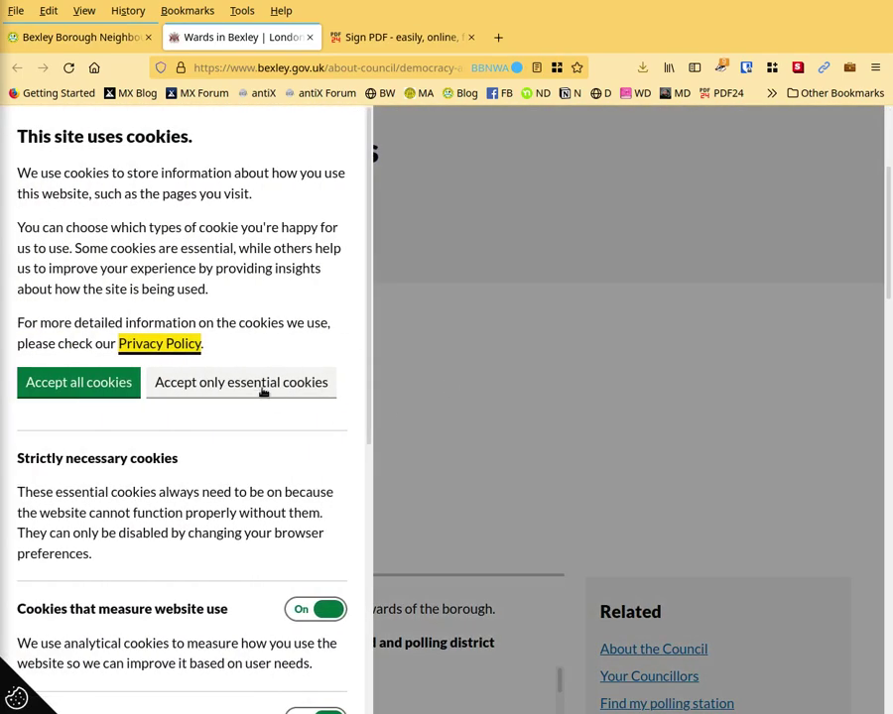
left_click(260, 387)
scroll(491, 403, "down", 5)
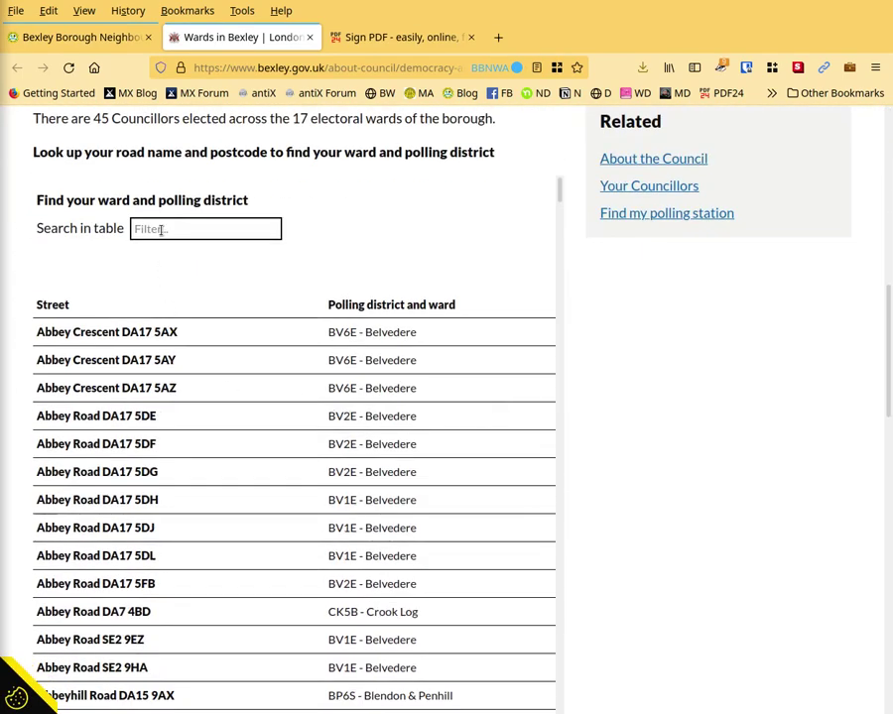
left_click(160, 230)
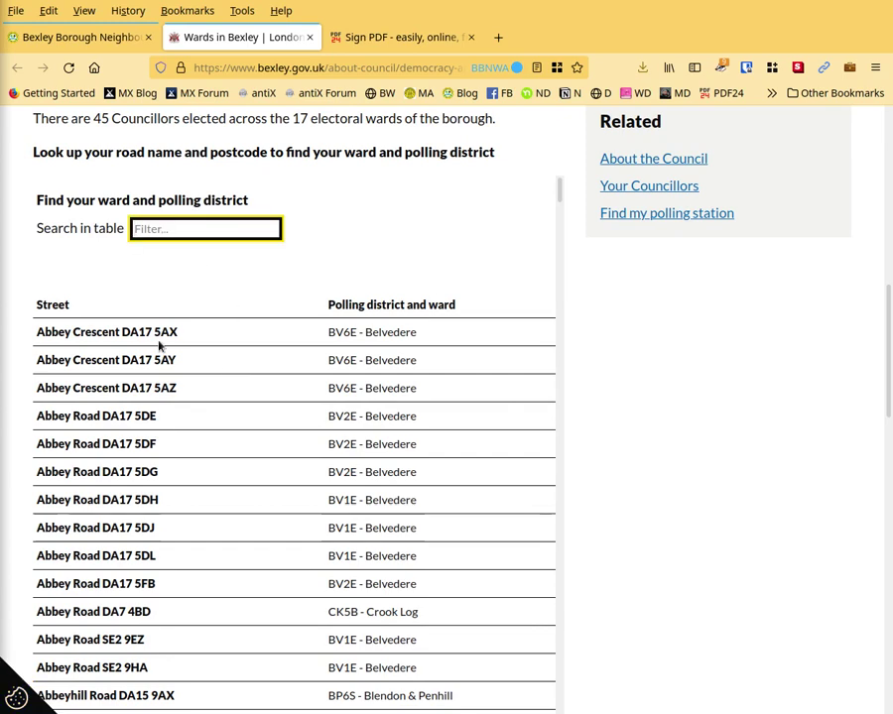
scroll(255, 410, "down", 3)
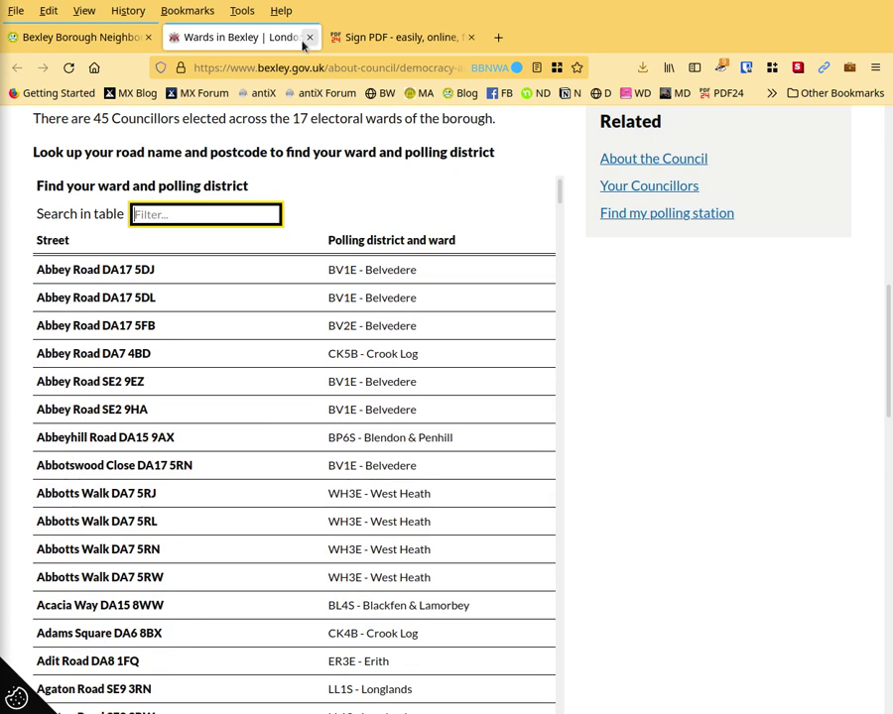
middle_click(214, 30)
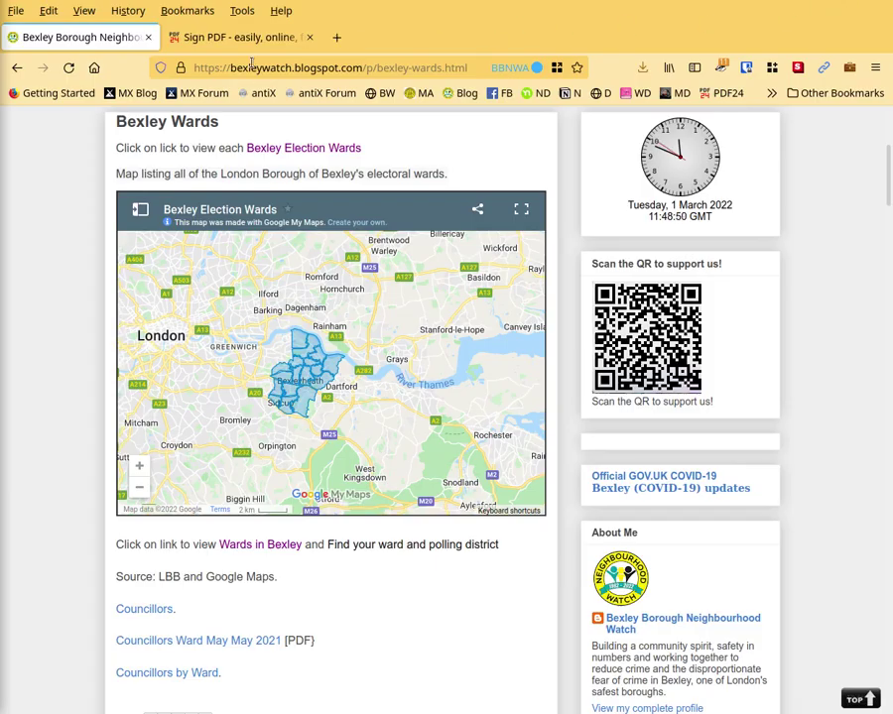
Load Registration Document v3 20.1.18.pdf into the PDF24 Sign PDF tool and review the form's fields.
left_click(246, 40)
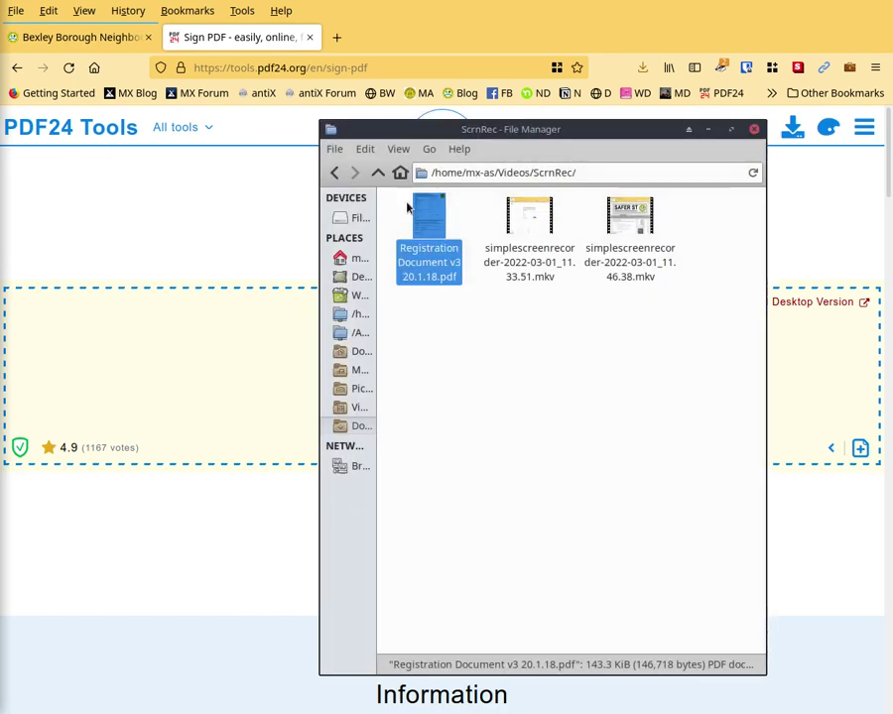
left_click_drag(438, 216, 268, 313)
left_click(707, 129)
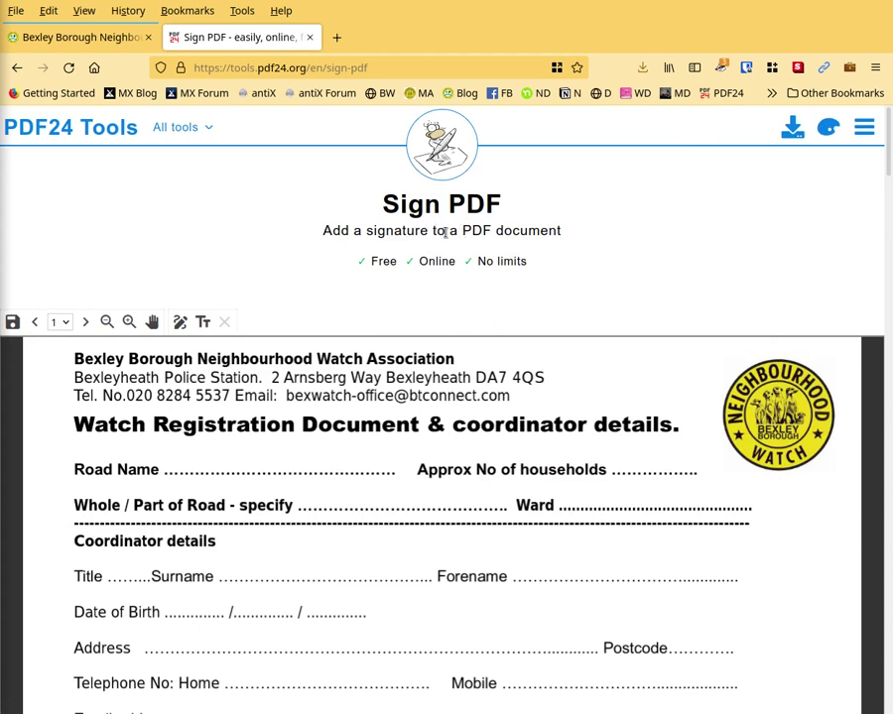
scroll(402, 346, "down", 6)
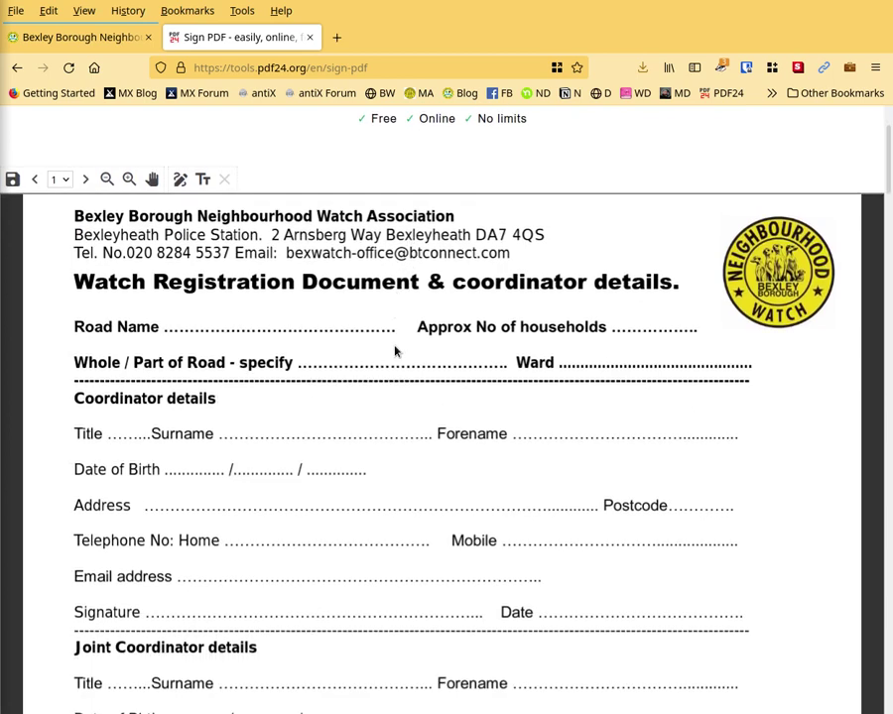
scroll(395, 351, "up", 3)
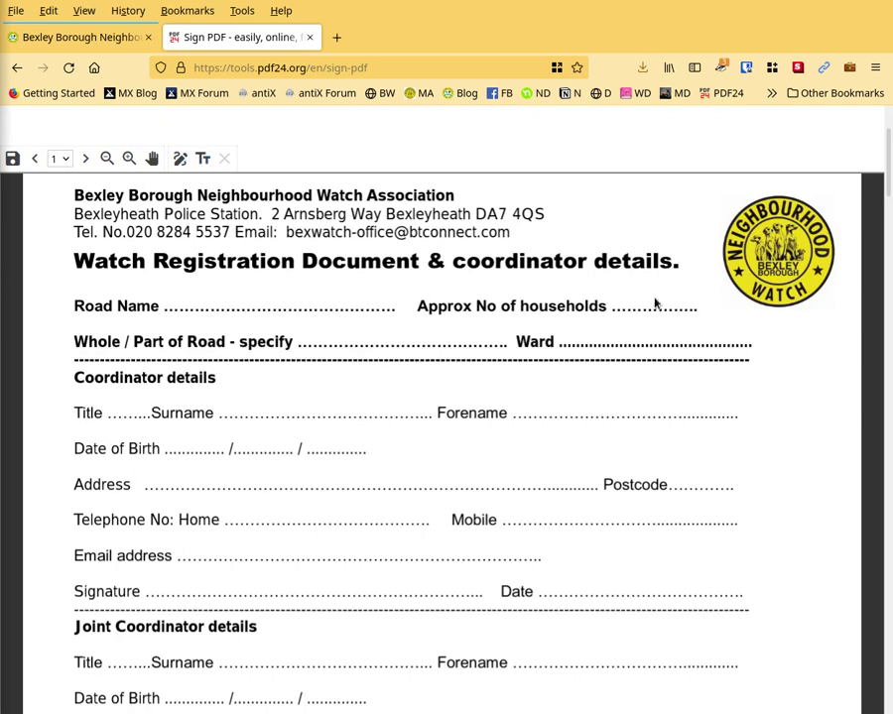
scroll(399, 499, "down", 5)
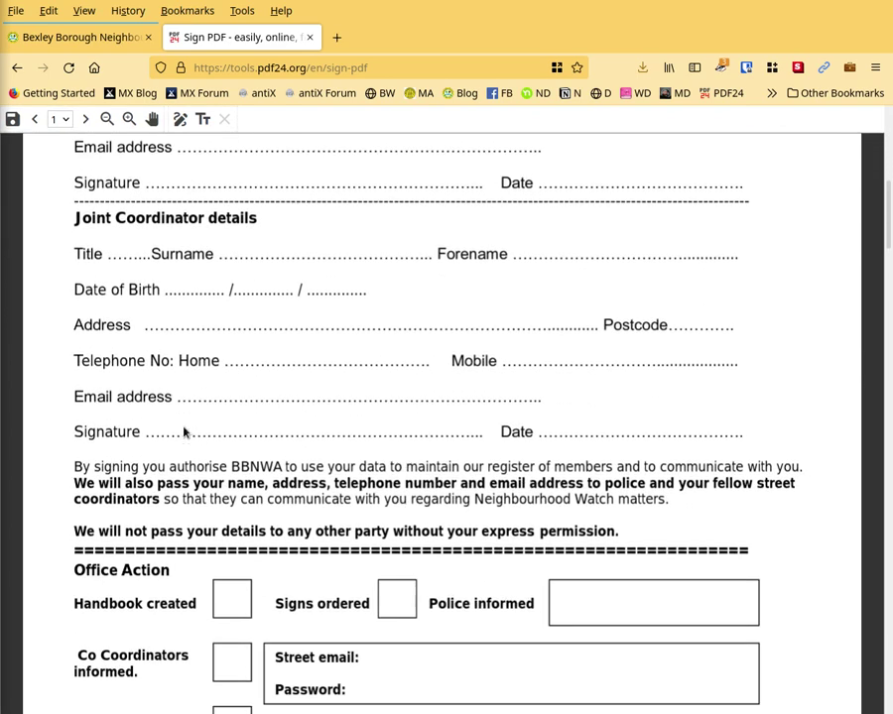
Create a hand-drawn signature, clearing the first attempt and accepting the redrawn one.
left_click(182, 120)
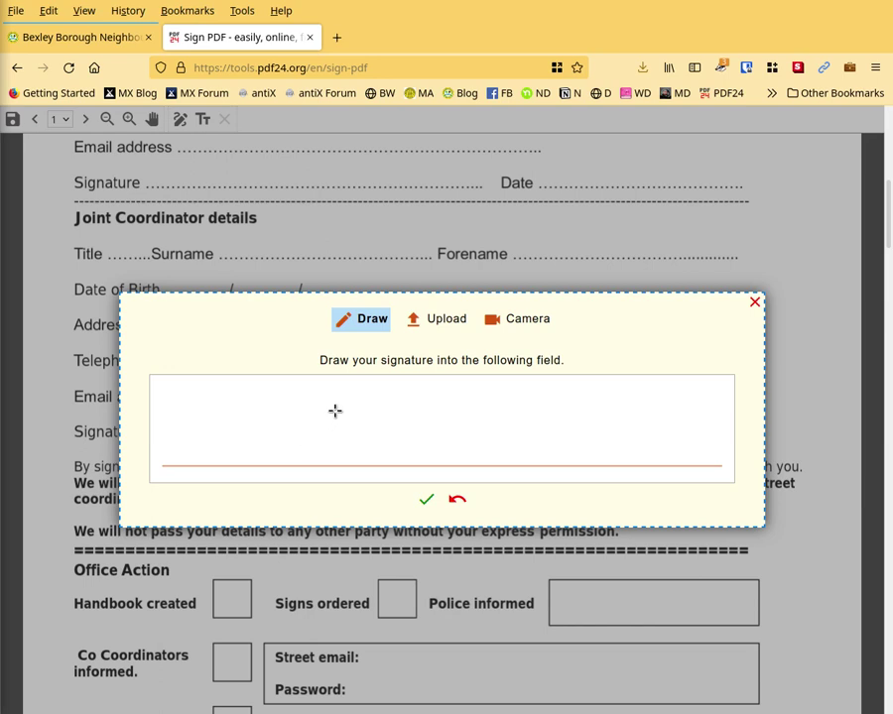
left_click_drag(342, 413, 444, 402)
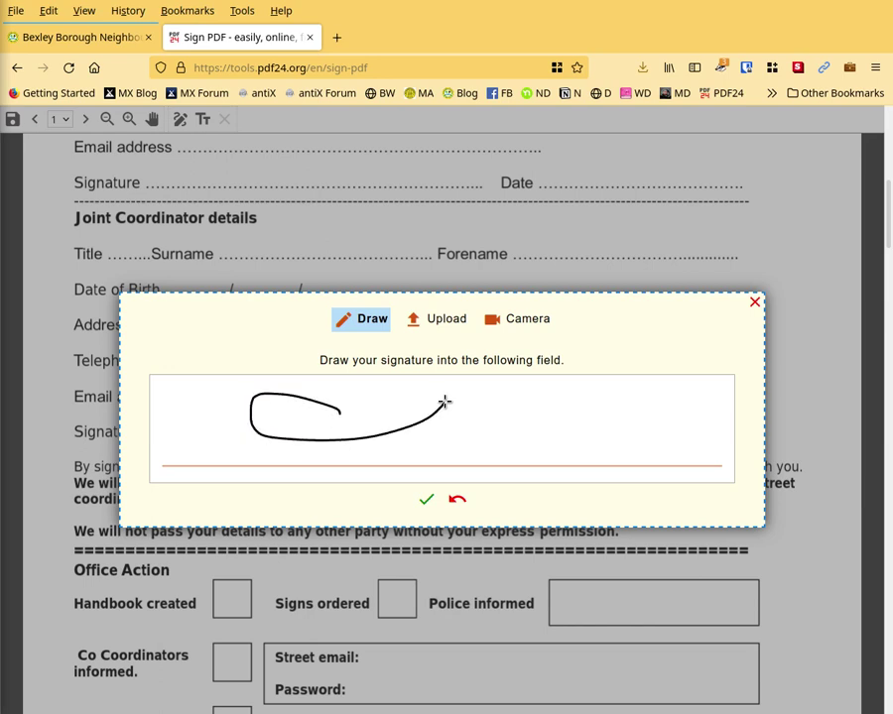
left_click(454, 499)
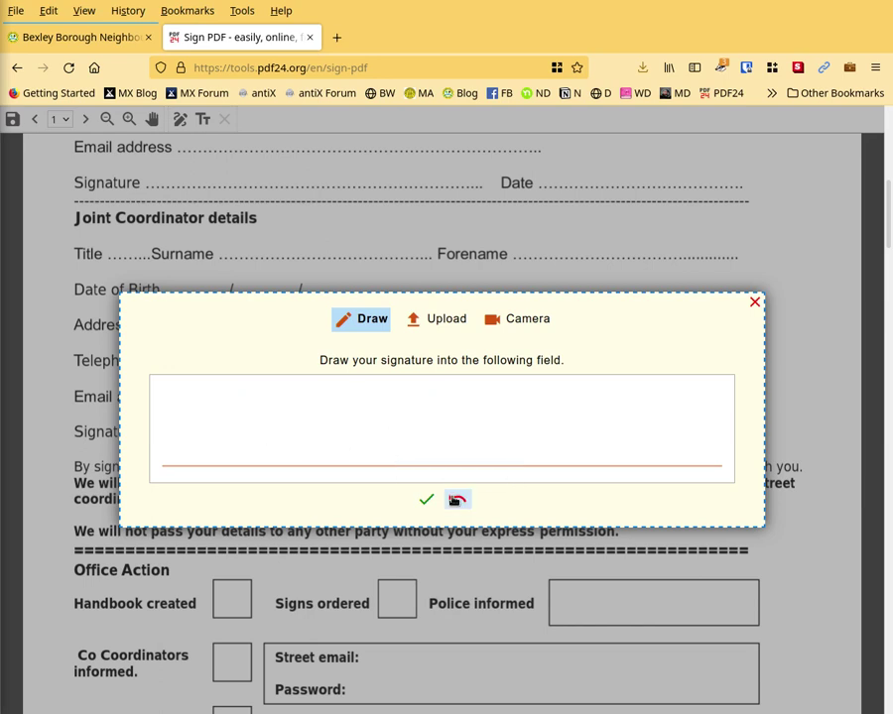
mouse_move(363, 415)
left_mouse_down()
mouse_move(367, 442)
mouse_move(415, 403)
left_mouse_up()
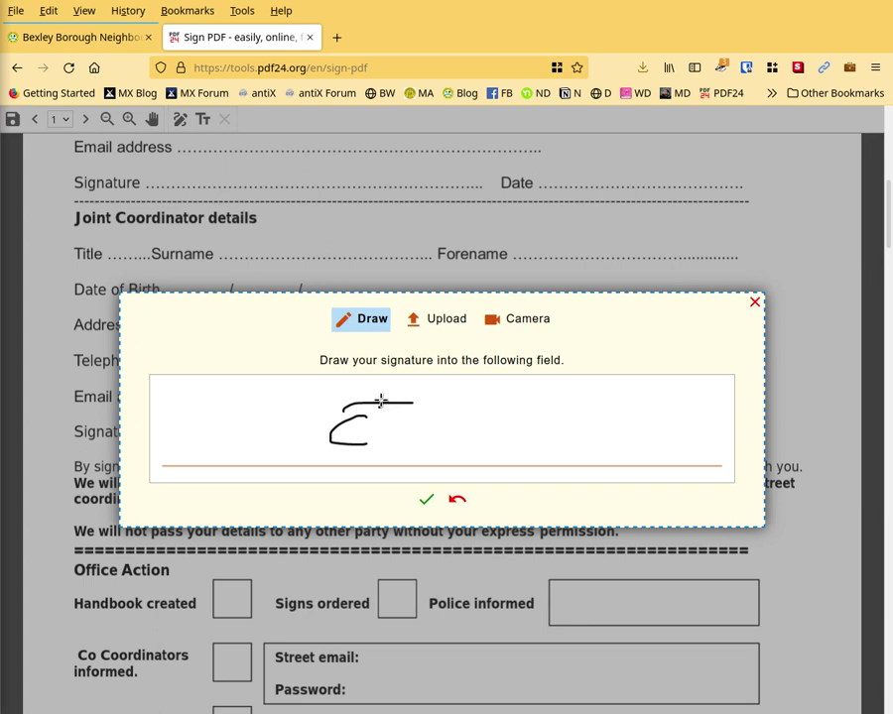
left_click_drag(377, 405, 365, 448)
left_click_drag(381, 433, 383, 445)
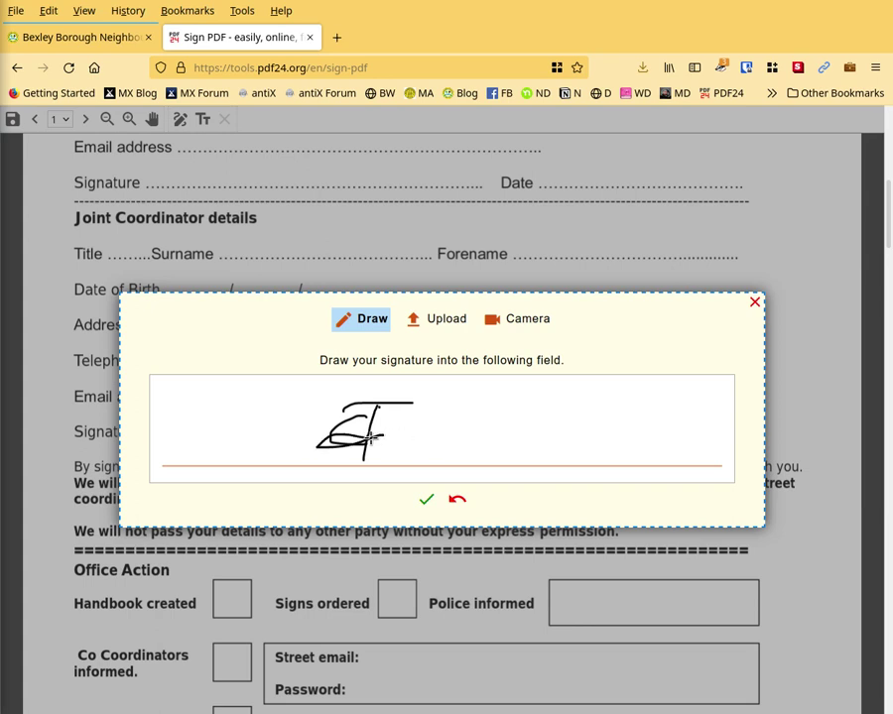
left_click(427, 501)
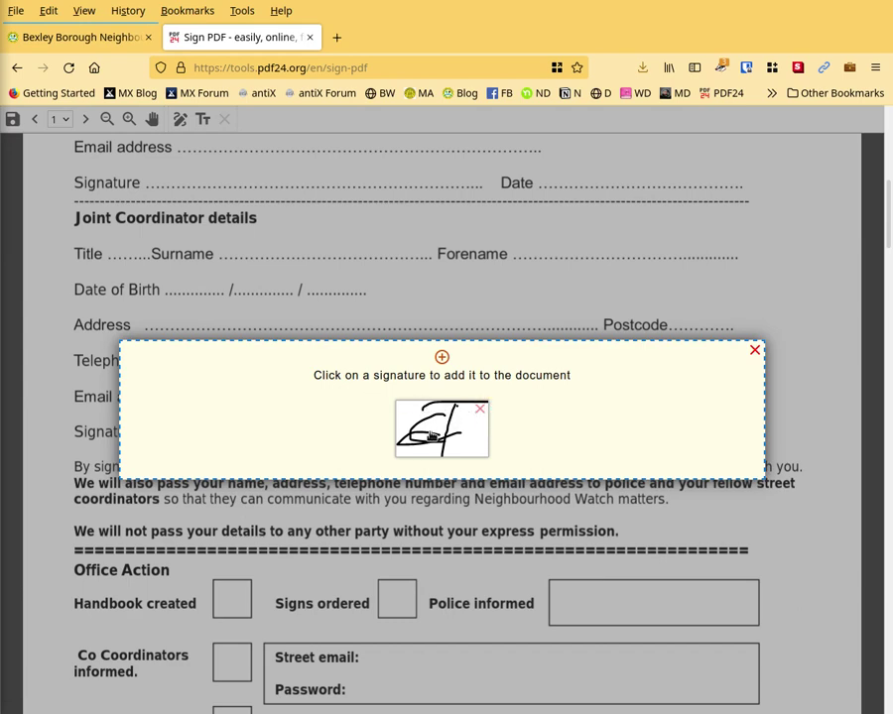
Add the saved signature to the form, place it on the Joint Coordinator's Signature line, and shrink it to fit.
left_click(433, 437)
left_click_drag(434, 434, 213, 433)
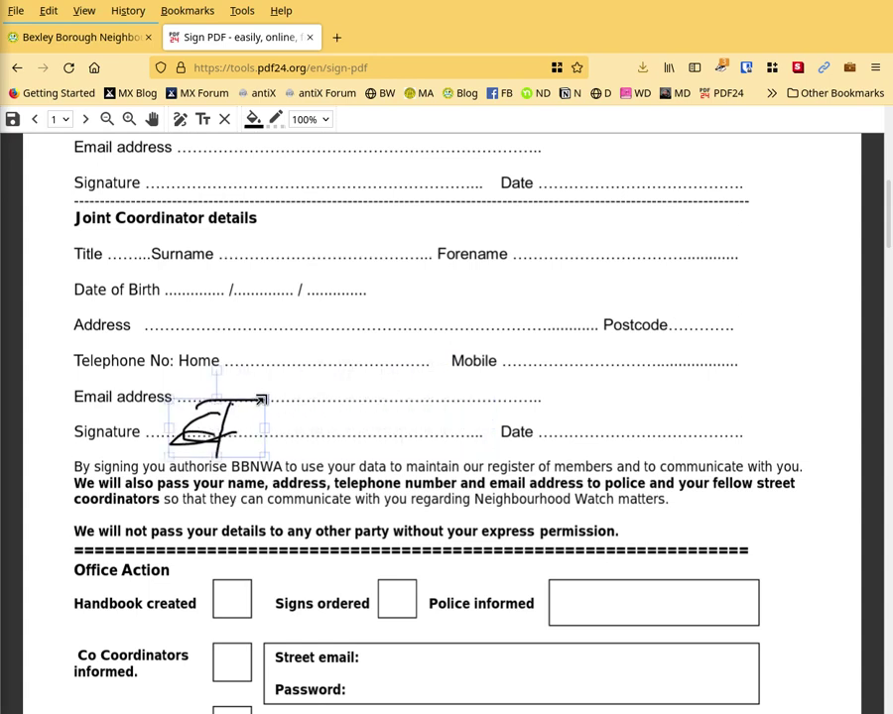
left_click_drag(257, 404, 201, 429)
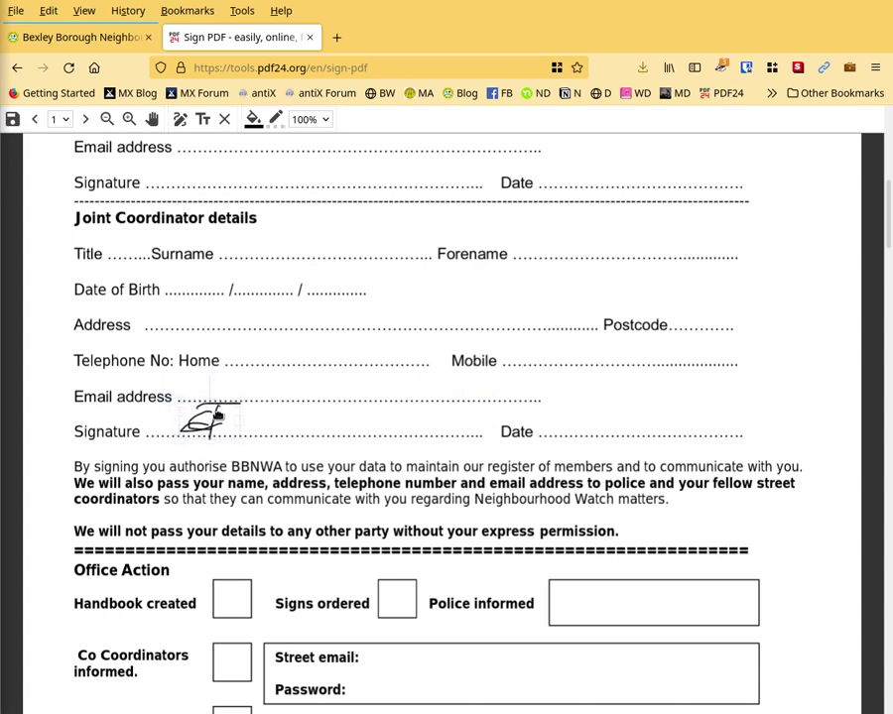
Shrink the signature on the Joint Coordinator's Signature line further and deselect it.
left_click(215, 412)
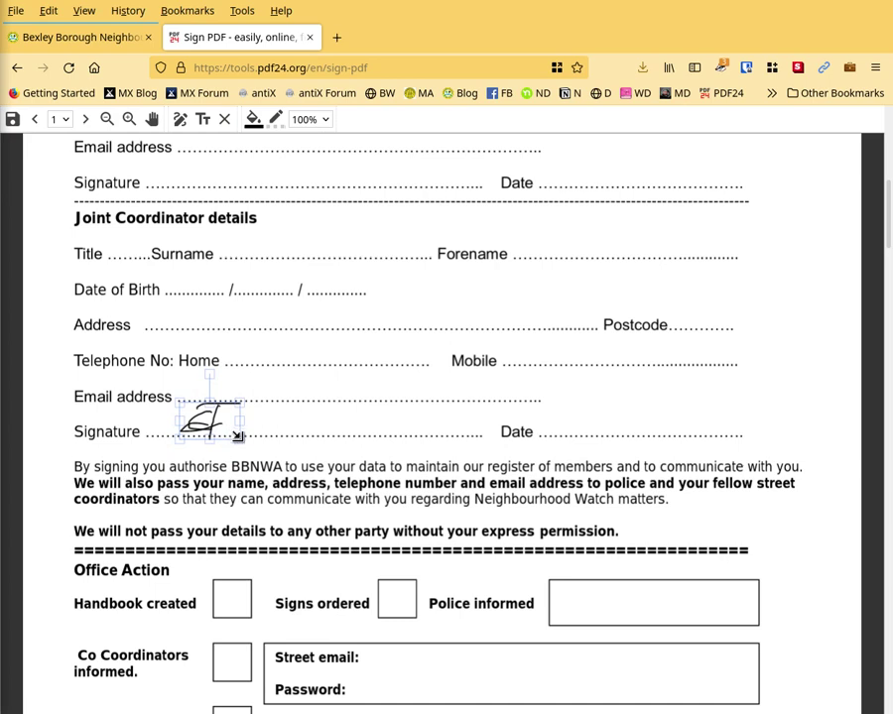
mouse_move(237, 436)
left_mouse_down()
mouse_move(205, 421)
mouse_move(221, 421)
left_mouse_up()
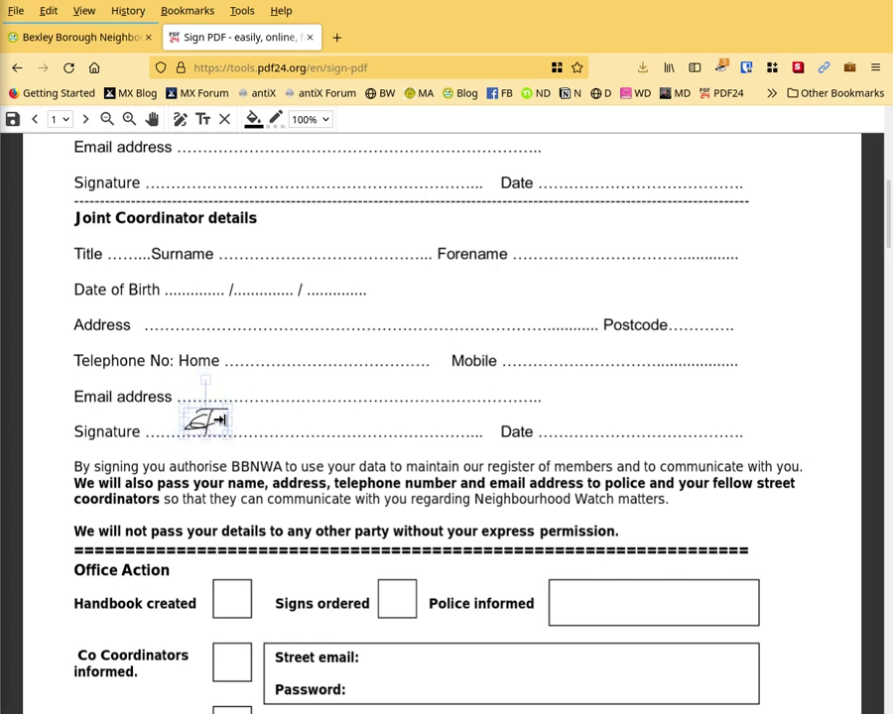
left_click(298, 451)
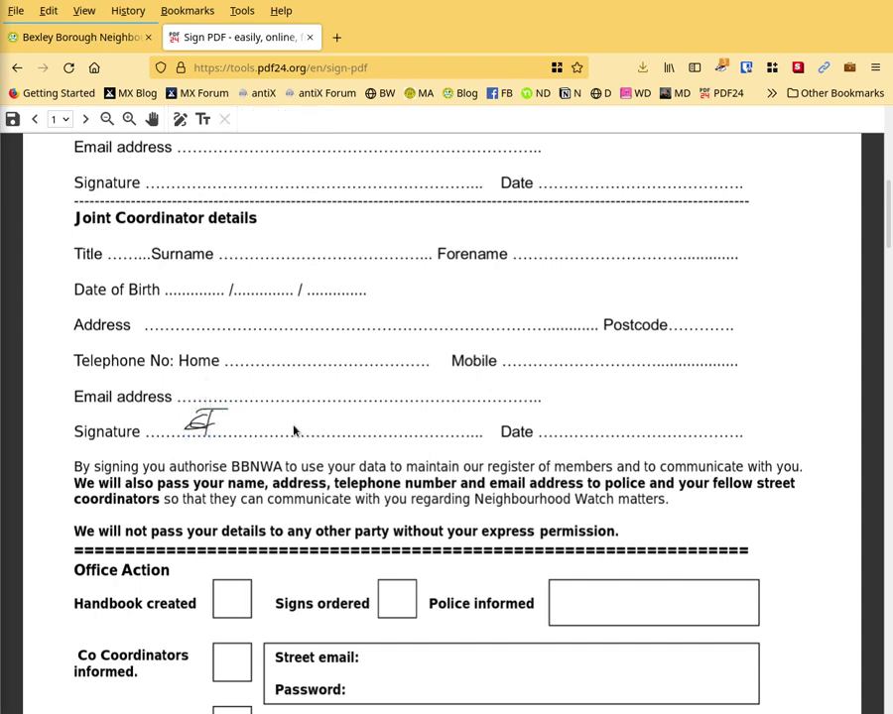
Add a text box, place it on the Joint Coordinator's Date line, shrink it, and select its placeholder text.
left_click(203, 118)
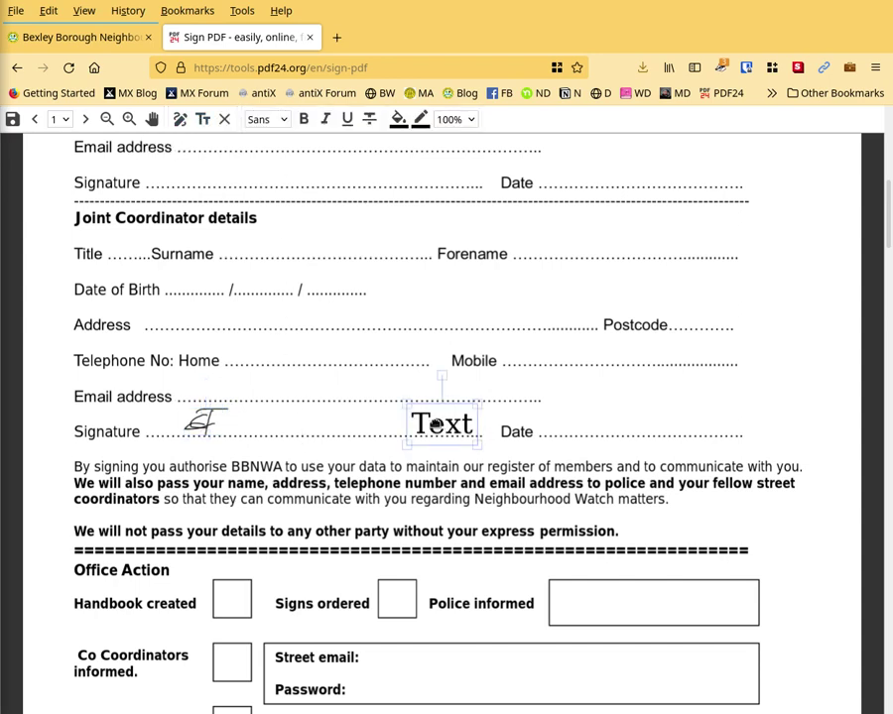
left_click_drag(436, 425, 576, 424)
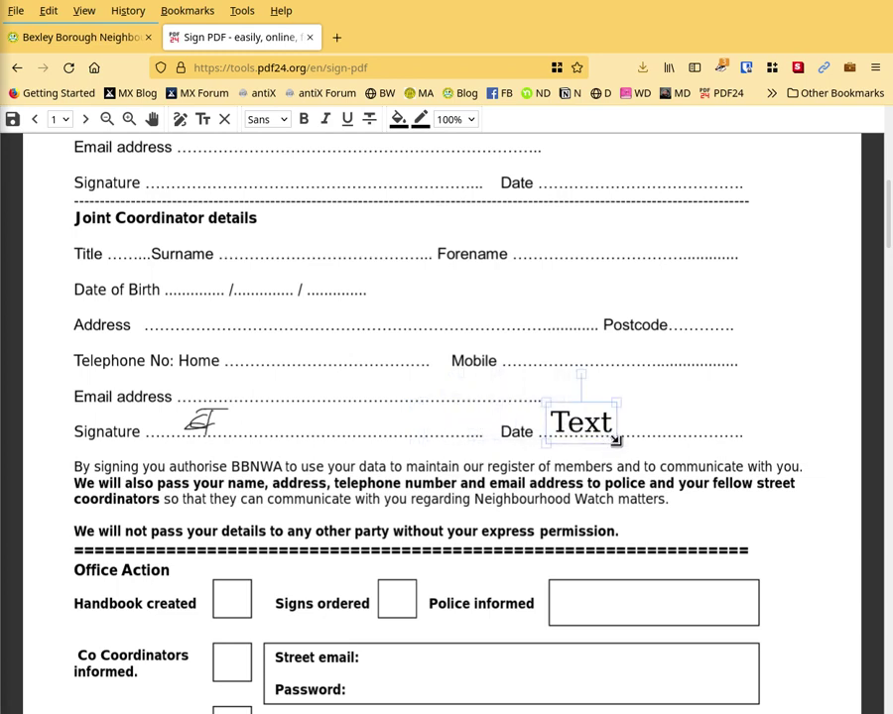
left_click_drag(609, 438, 576, 418)
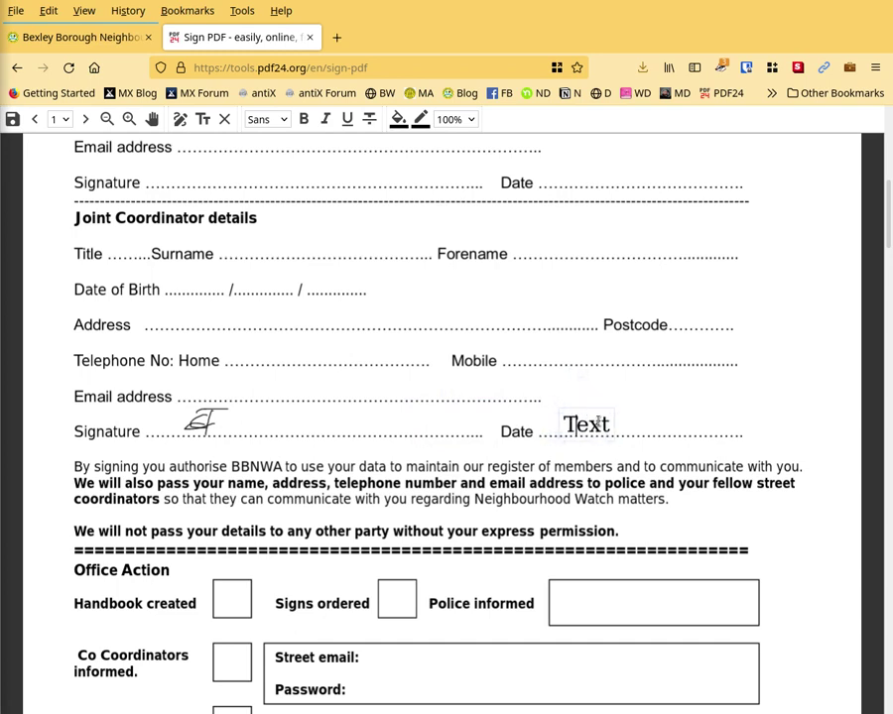
left_click_drag(613, 425, 567, 425)
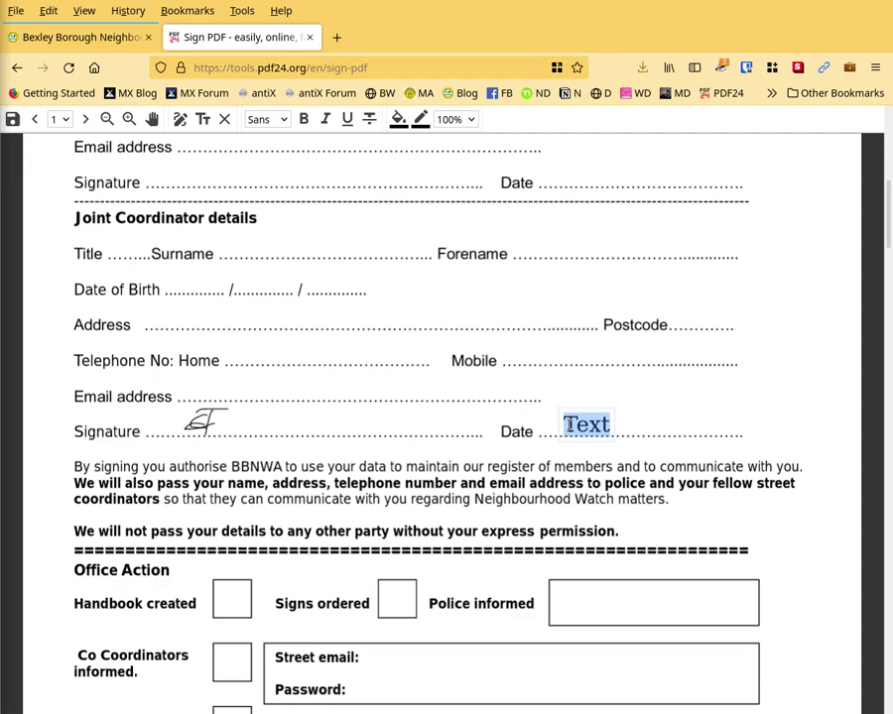
left_click(886, 2)
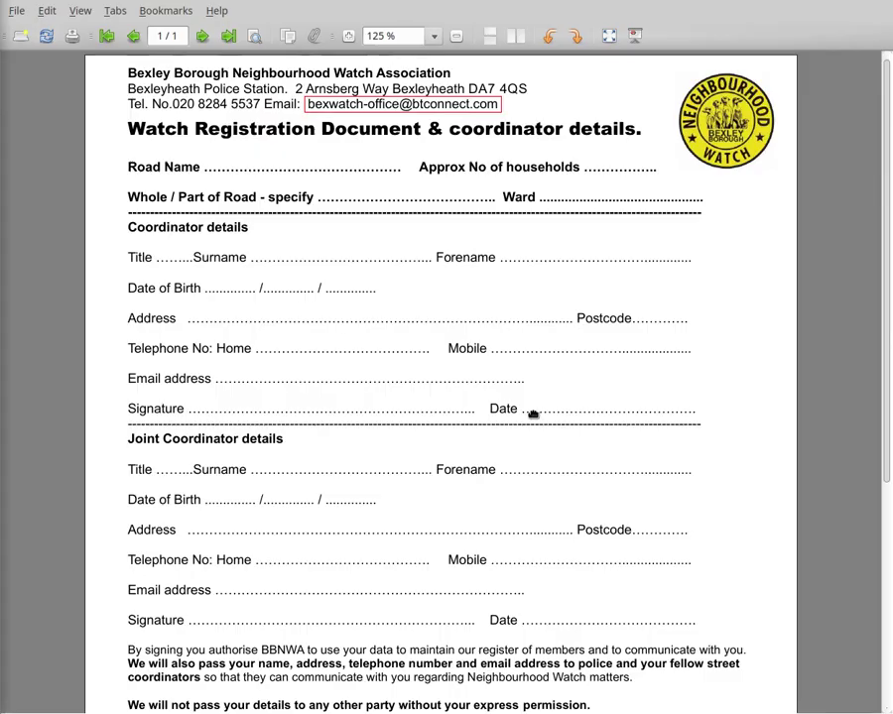
scroll(498, 409, "down", 5)
scroll(498, 410, "up", 5)
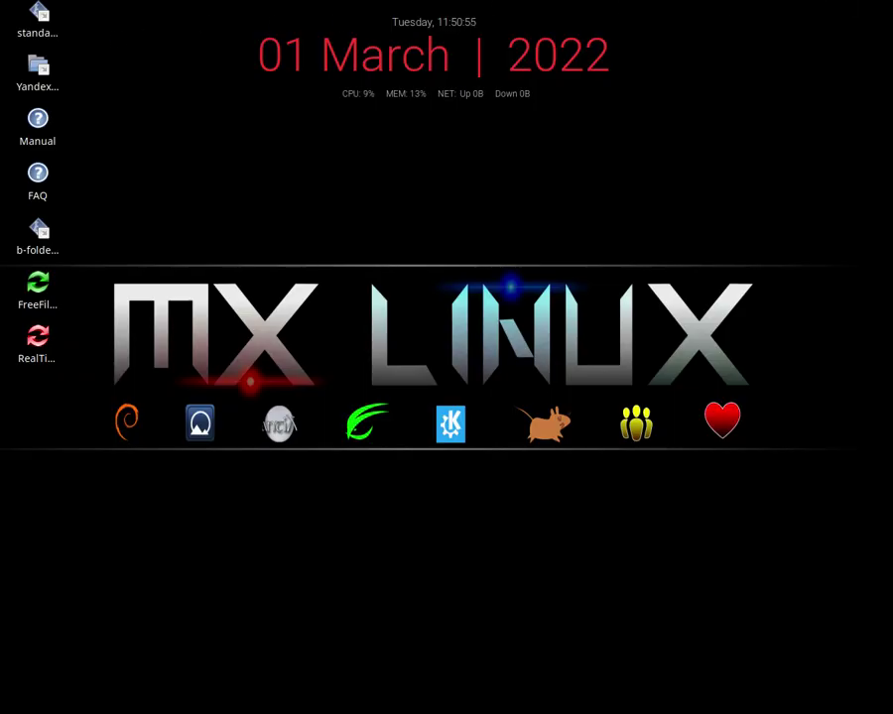
left_click(15, 84)
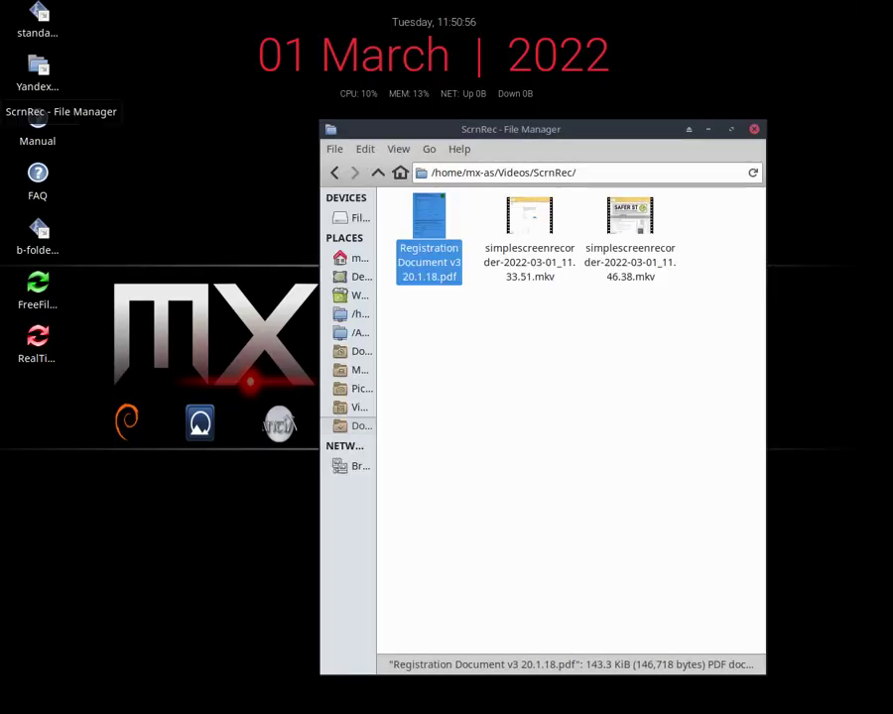
left_click(709, 129)
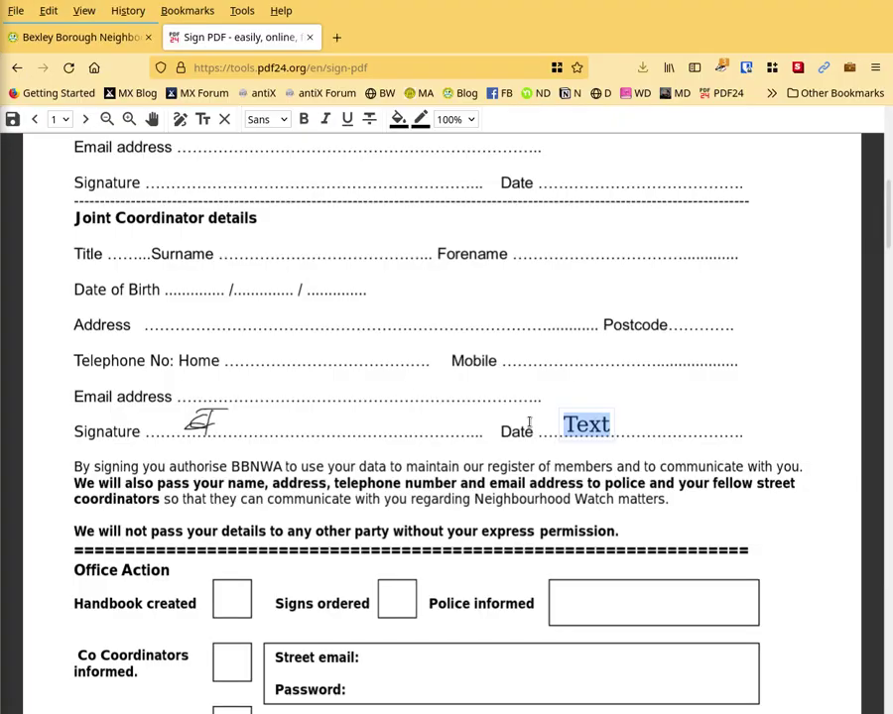
Replace the placeholder text on the Joint Coordinator's Date line with 01/03/2022 and deselect the text box.
type("01/")
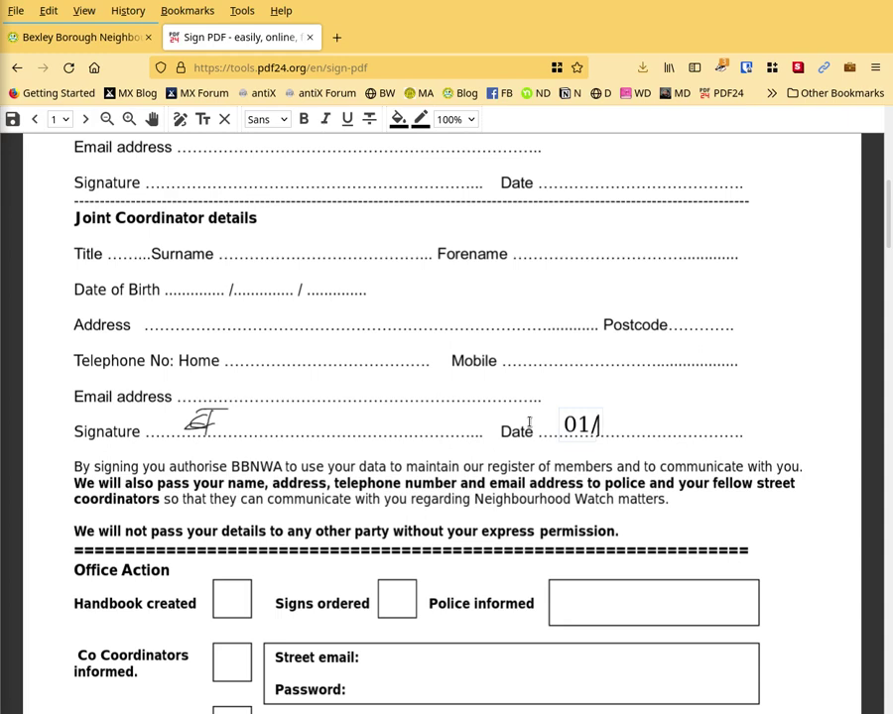
type("03/2022")
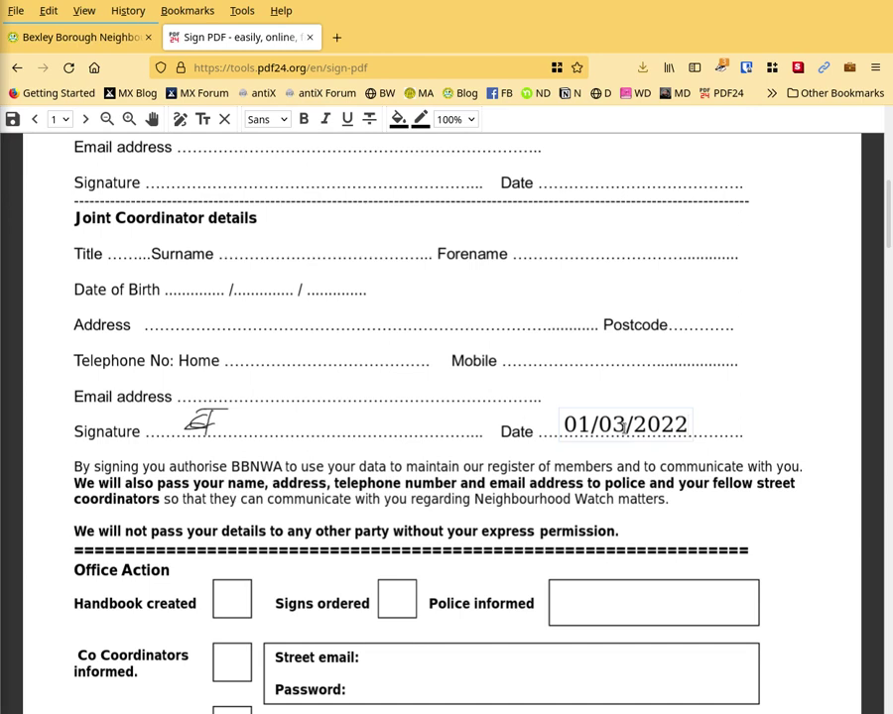
left_click(580, 396)
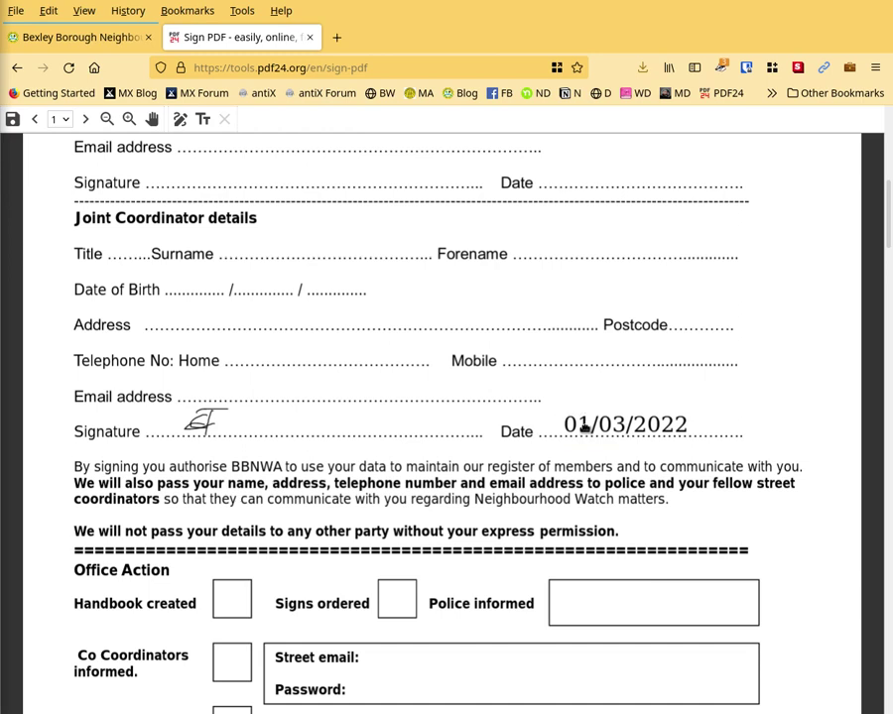
left_click(583, 424)
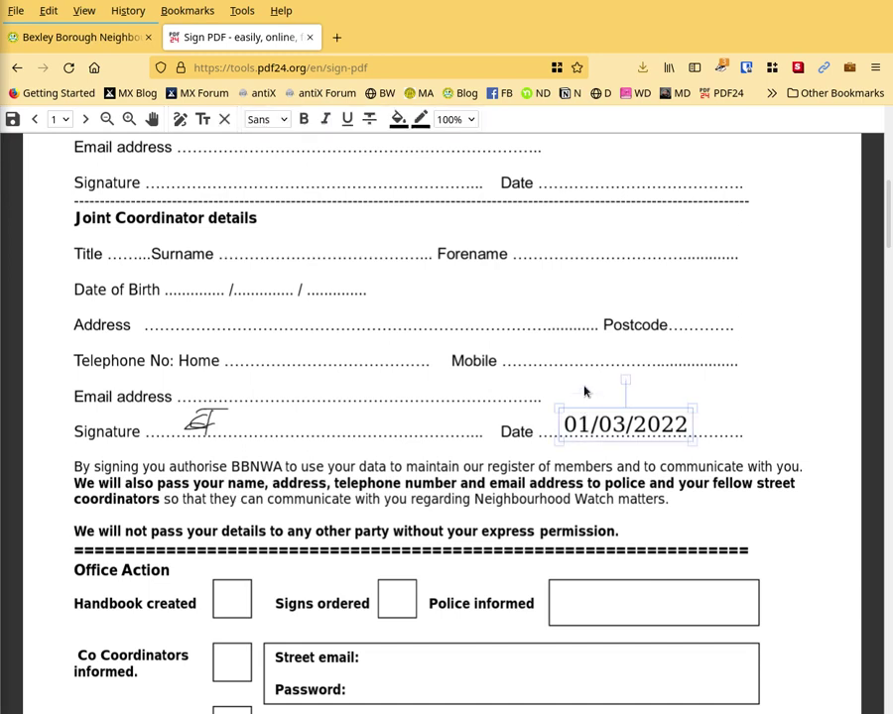
left_click(585, 392)
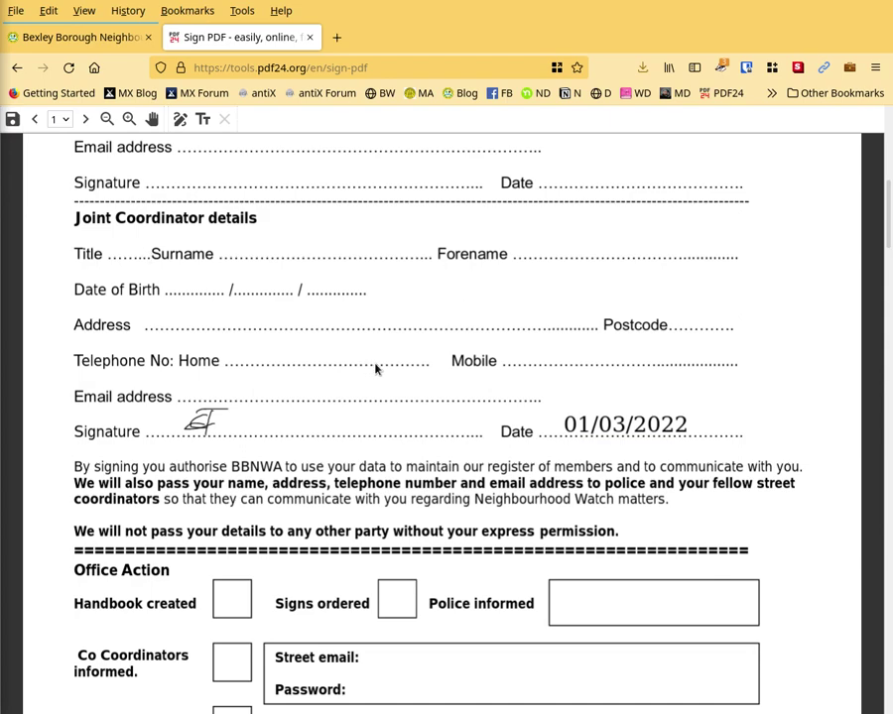
Switch to the filled-in copy of the registration form and review its road, ward and Coordinator details.
scroll(375, 370, "down", 2)
scroll(375, 369, "up", 6)
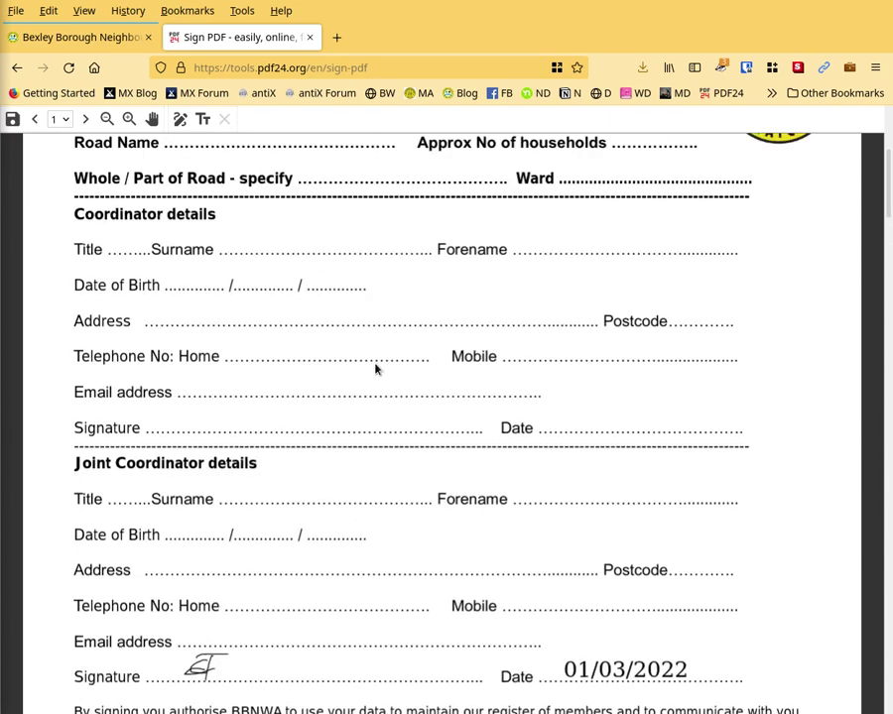
scroll(375, 369, "up", 4)
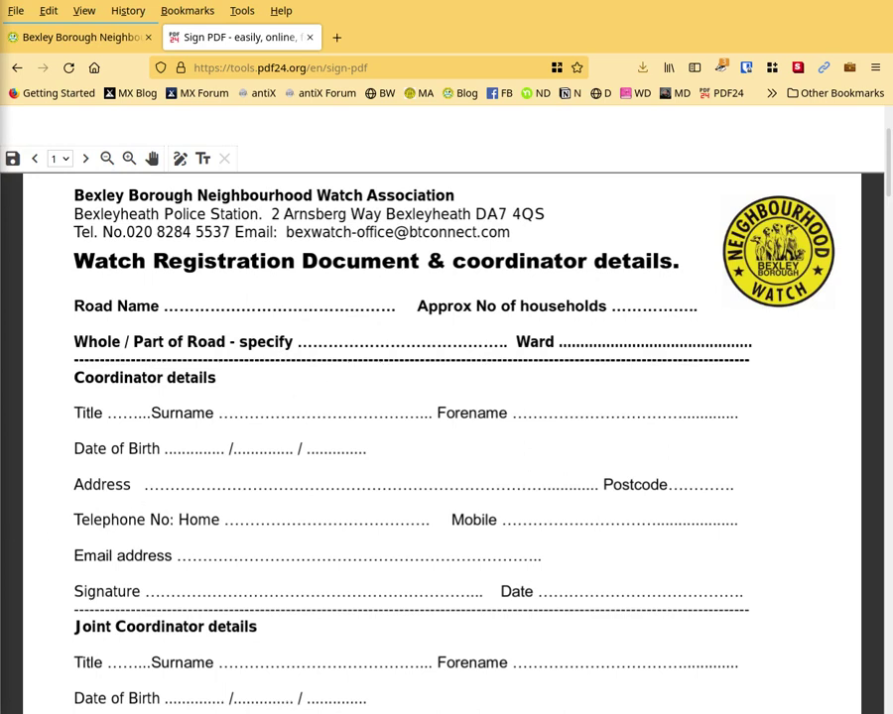
left_click(29, 522)
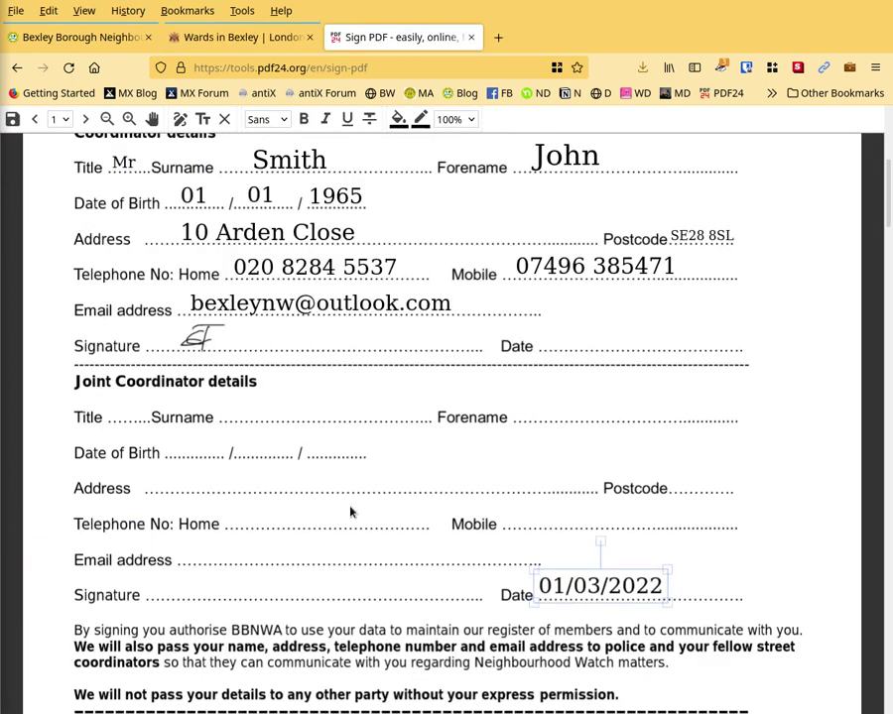
scroll(350, 512, "up", 5)
scroll(275, 277, "down", 2)
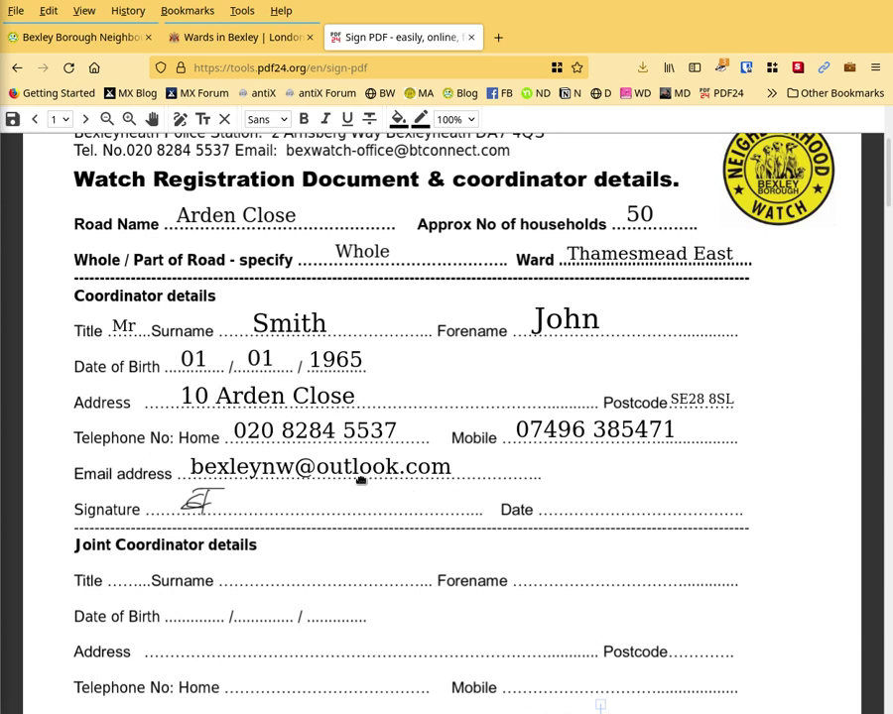
Move the 01/03/2022 date from the Joint Coordinator's Date line to the Coordinator's Date line.
scroll(233, 568, "down", 5)
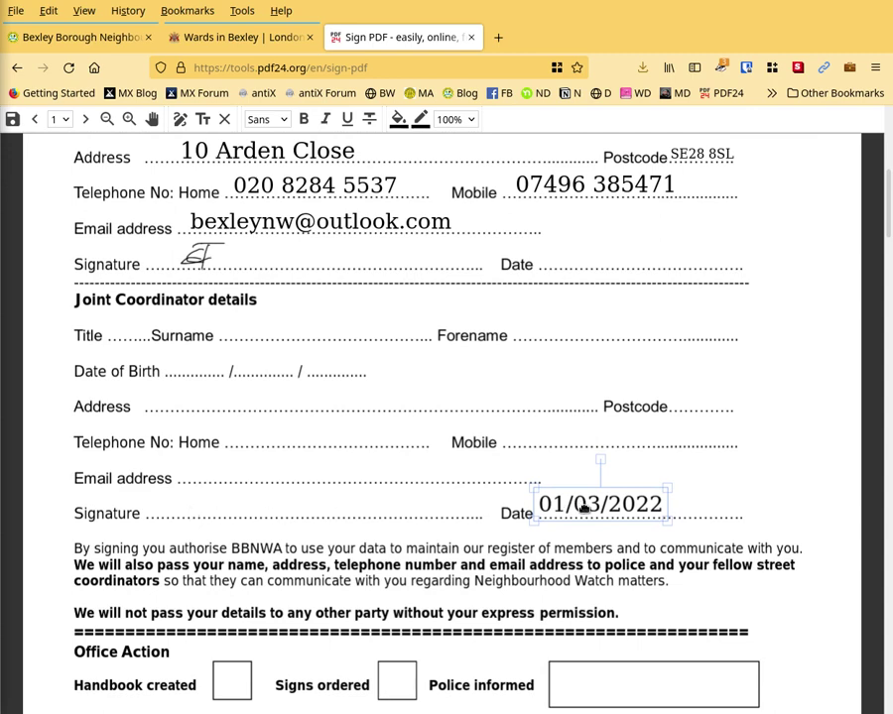
left_click_drag(585, 508, 598, 260)
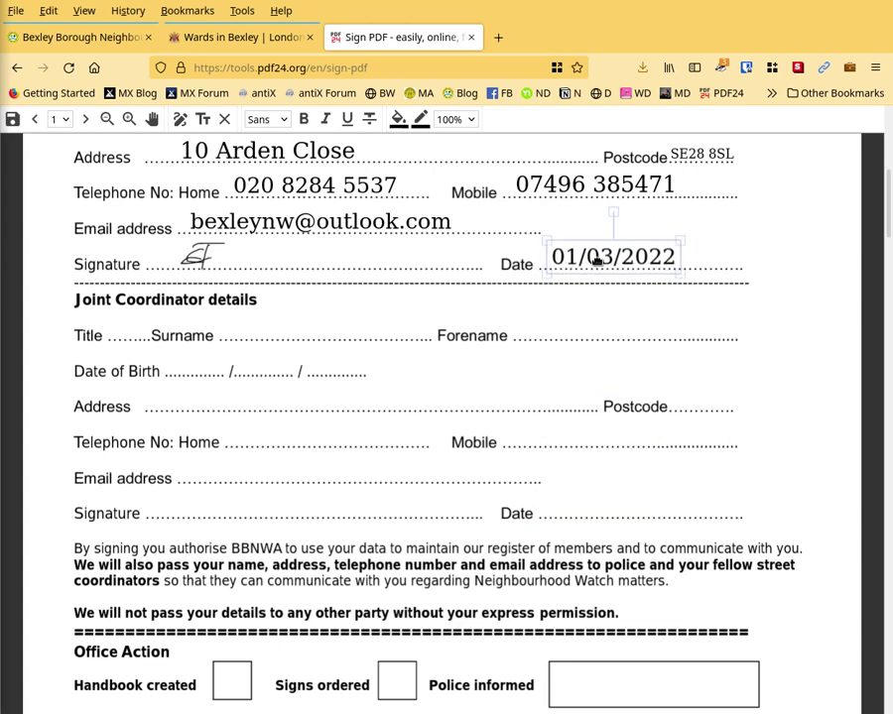
left_click(445, 313)
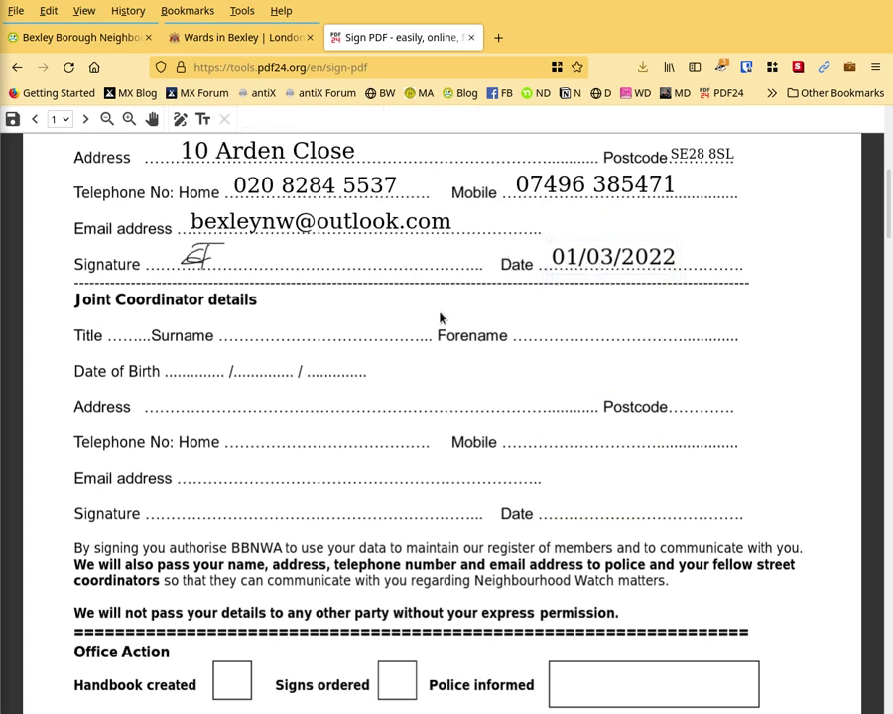
Check the whole completed form from the Joint Coordinator section to the header and create the signed PDF.
scroll(441, 317, "down", 2)
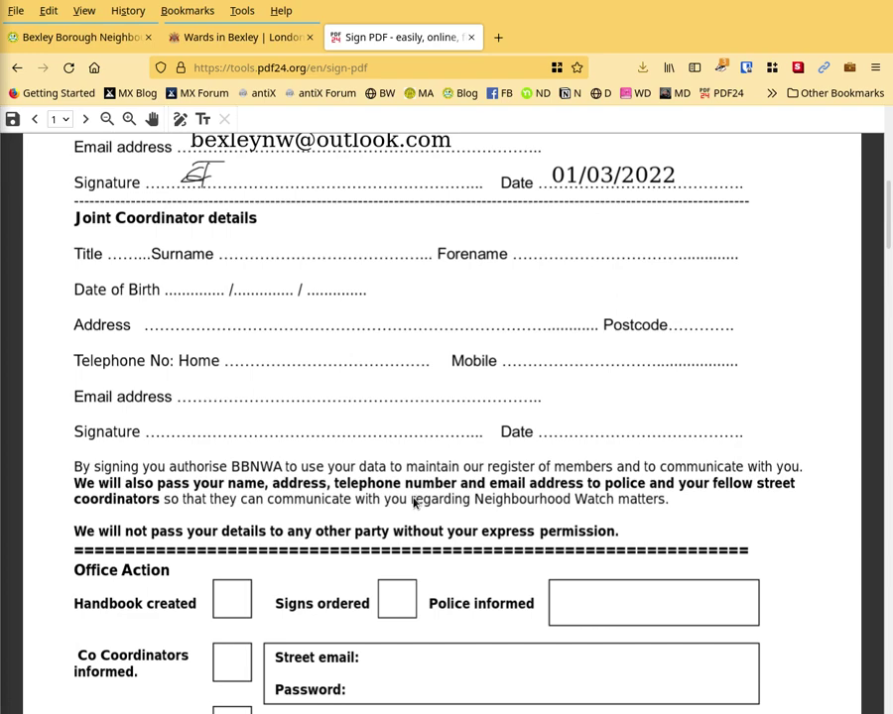
scroll(250, 456, "down", 2)
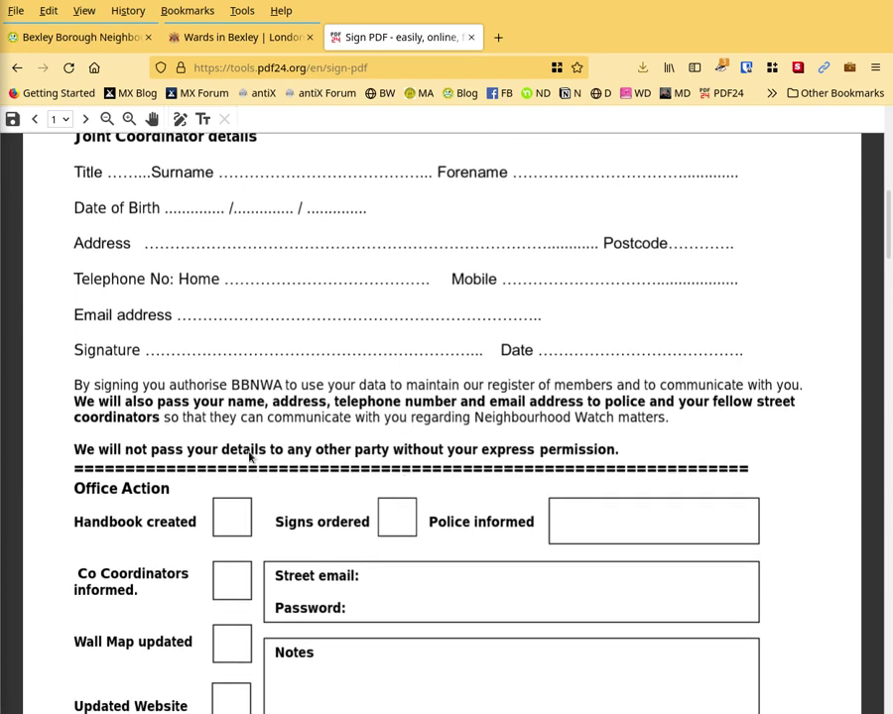
scroll(330, 490, "up", 6)
scroll(439, 460, "up", 5)
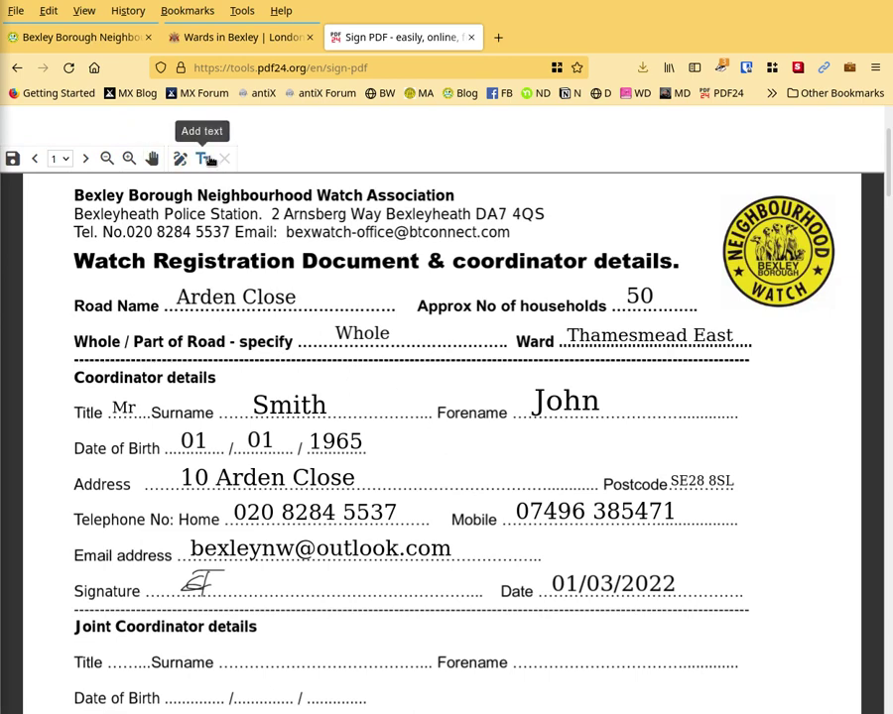
scroll(404, 459, "up", 2)
scroll(406, 461, "down", 4)
scroll(412, 462, "down", 7)
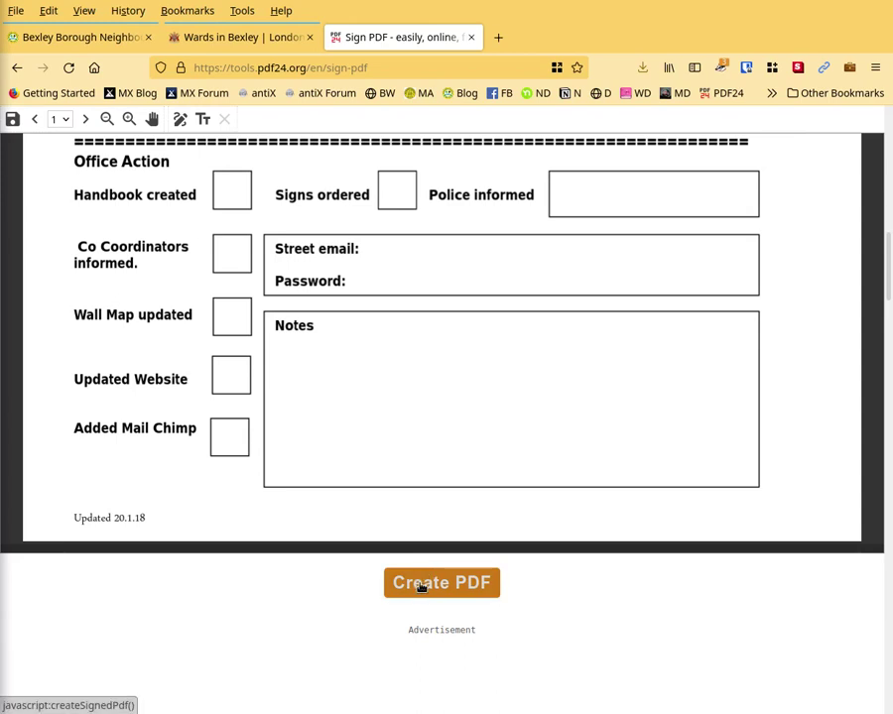
left_click(421, 585)
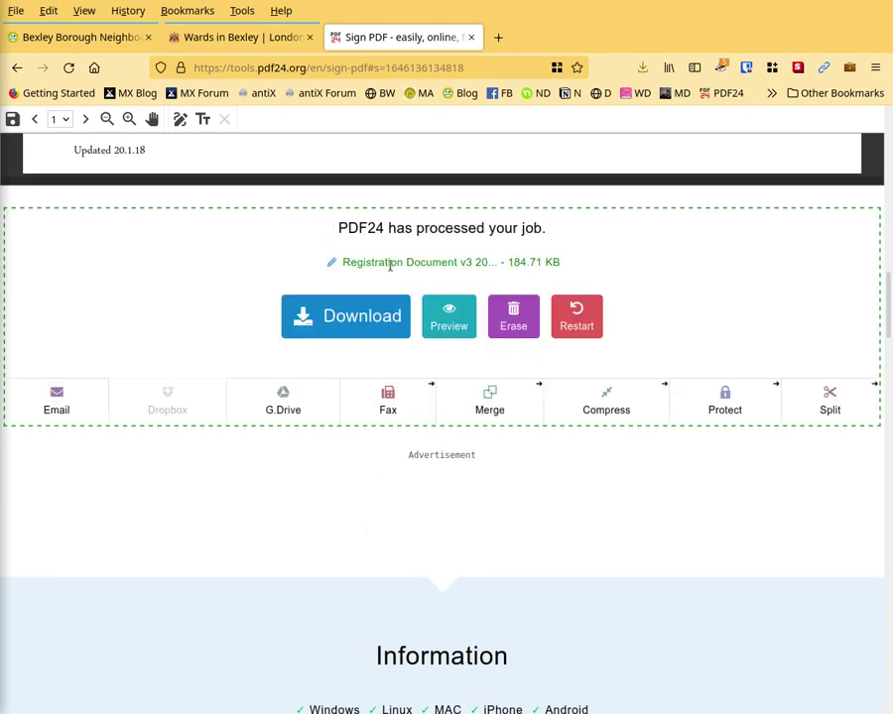
Preview the generated PDF, examine the filled-in fields and signature, and return to the output options.
left_click(455, 318)
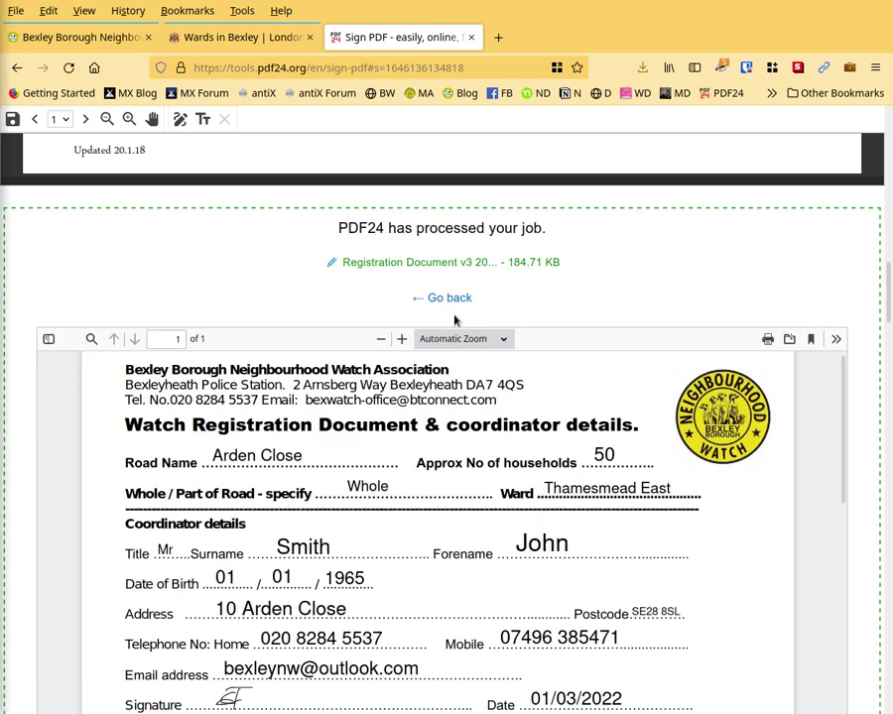
scroll(437, 443, "down", 3)
scroll(433, 444, "down", 10)
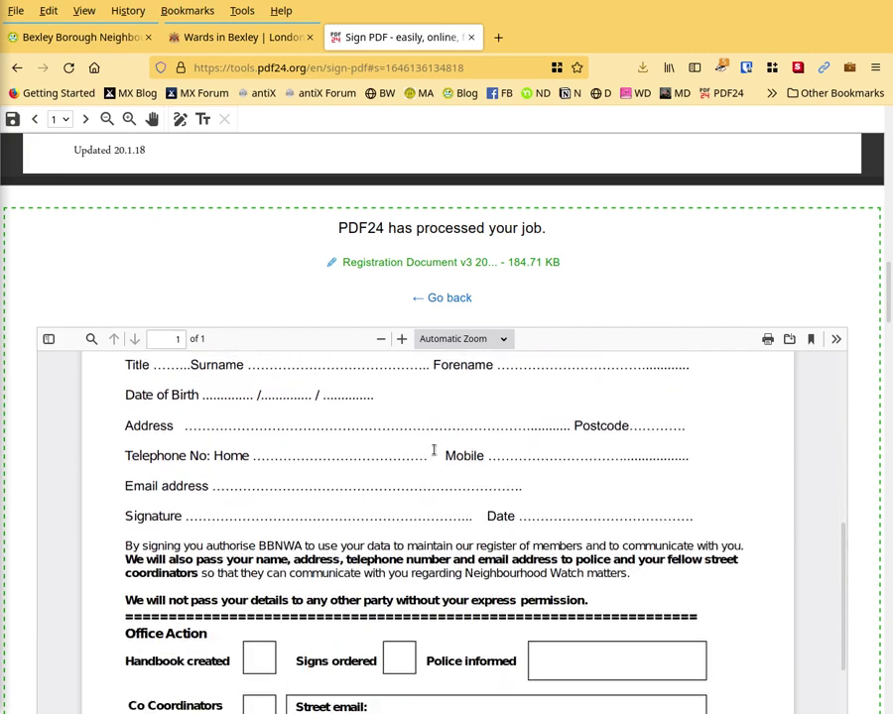
scroll(433, 447, "up", 10)
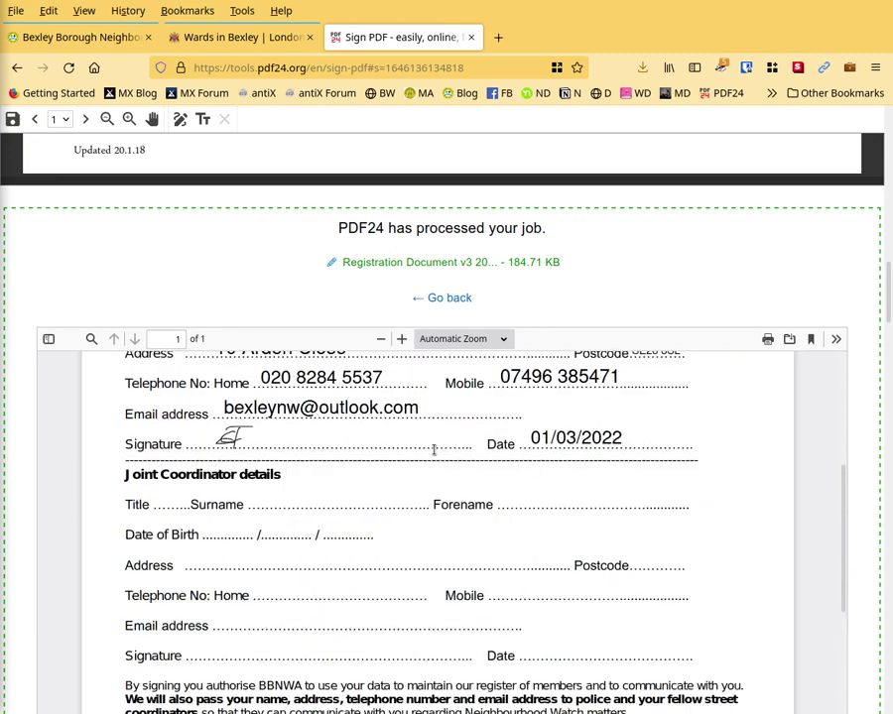
left_click(446, 298)
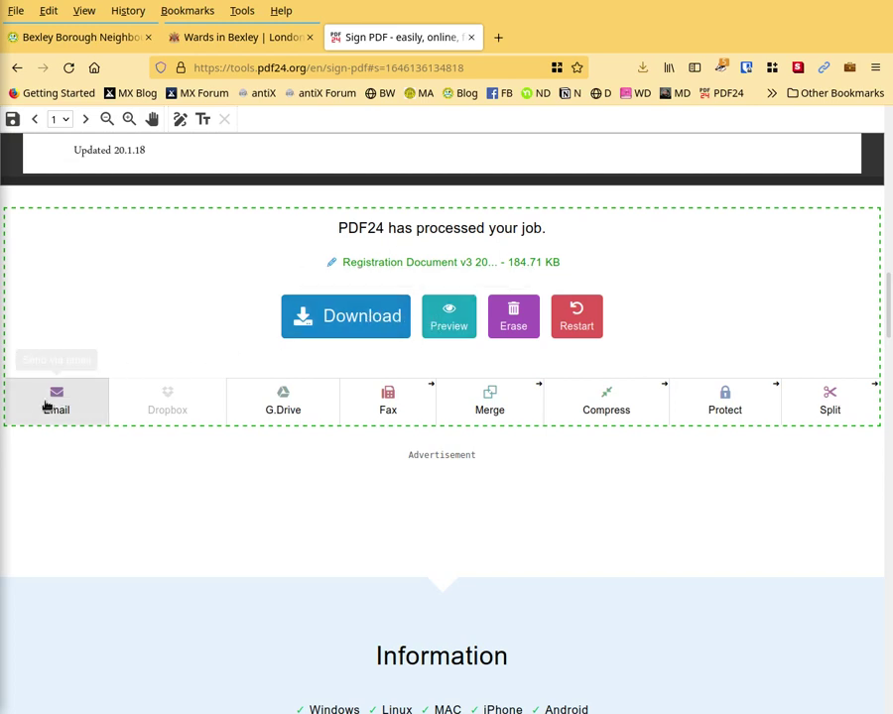
Open the complete e-mail form for the signed PDF and fill in the association's e-mail address as the receiver.
left_click(45, 408)
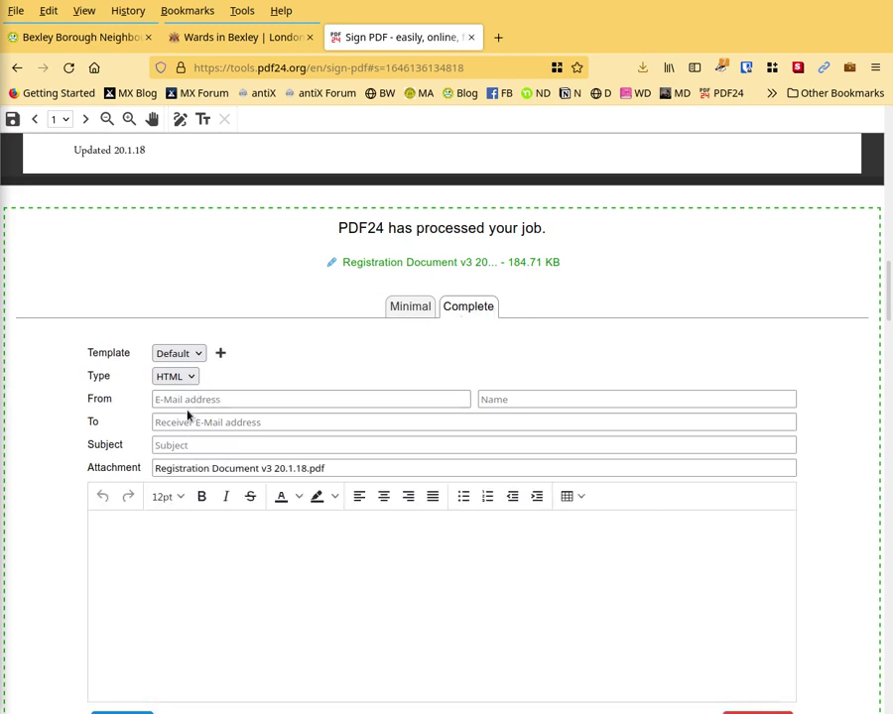
left_click(156, 399)
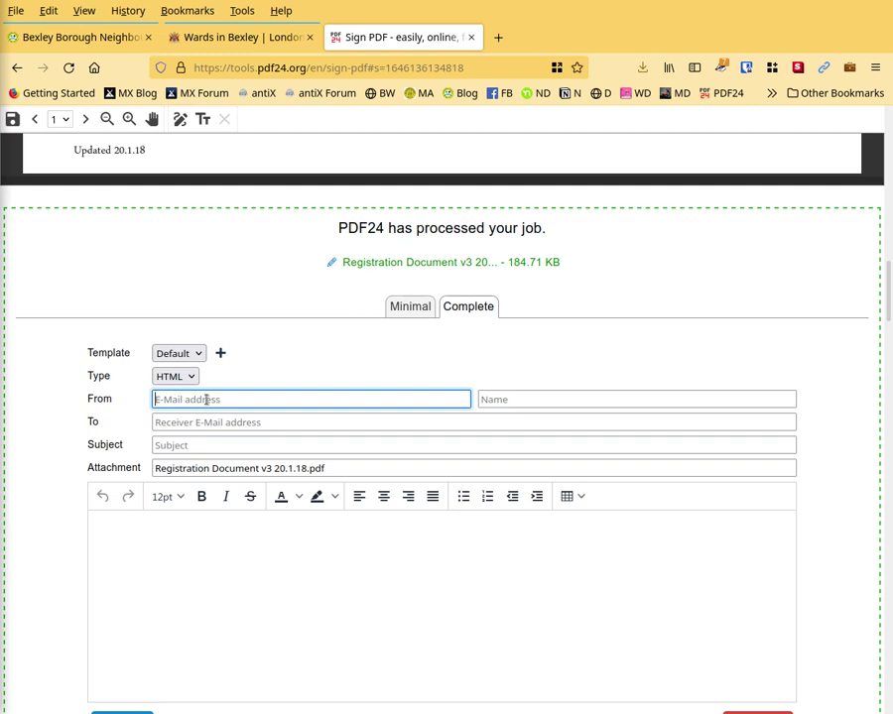
left_click(536, 399)
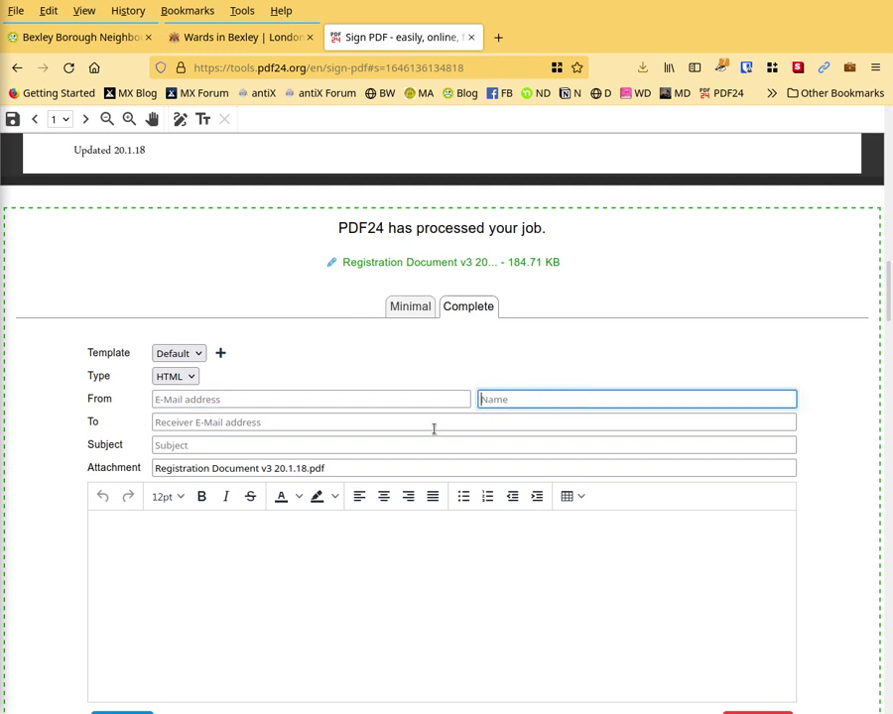
left_click(192, 425)
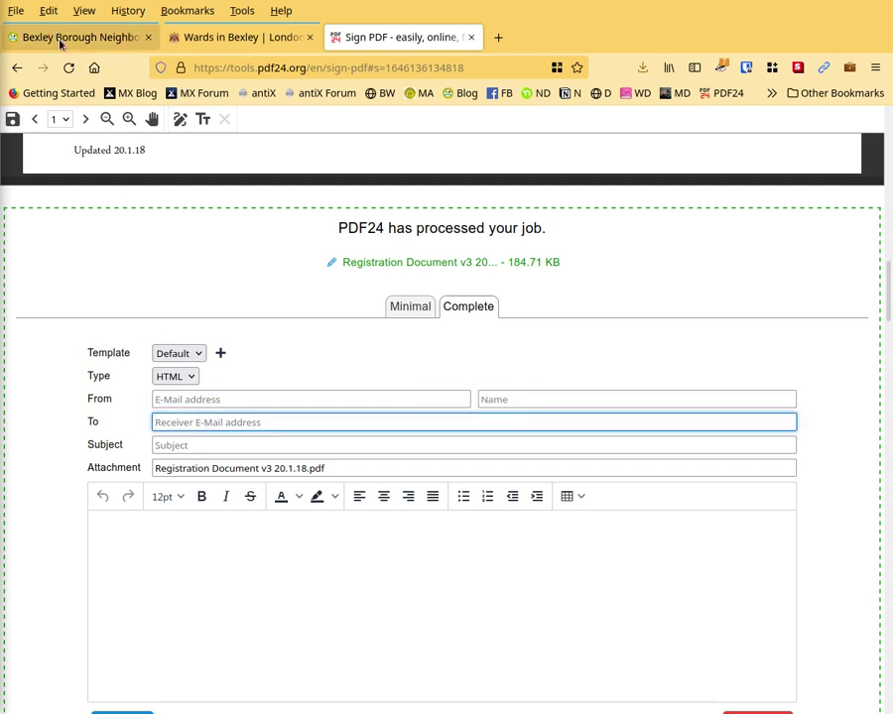
right_click(0, 513)
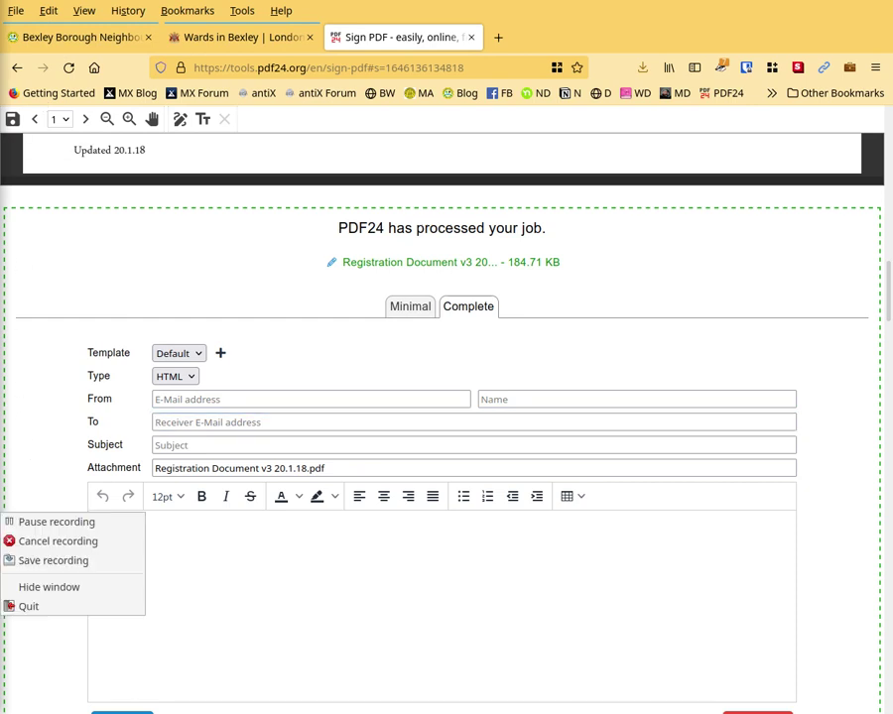
left_click(22, 522)
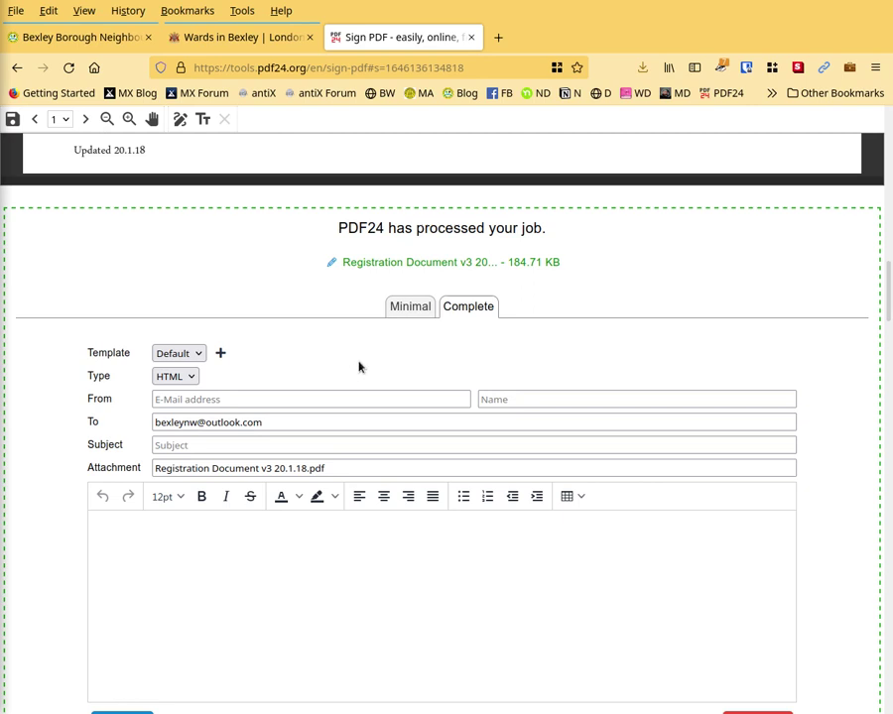
Change to the minimal e-mail form, paste the association's e-mail address and send the signed PDF.
left_click(409, 309)
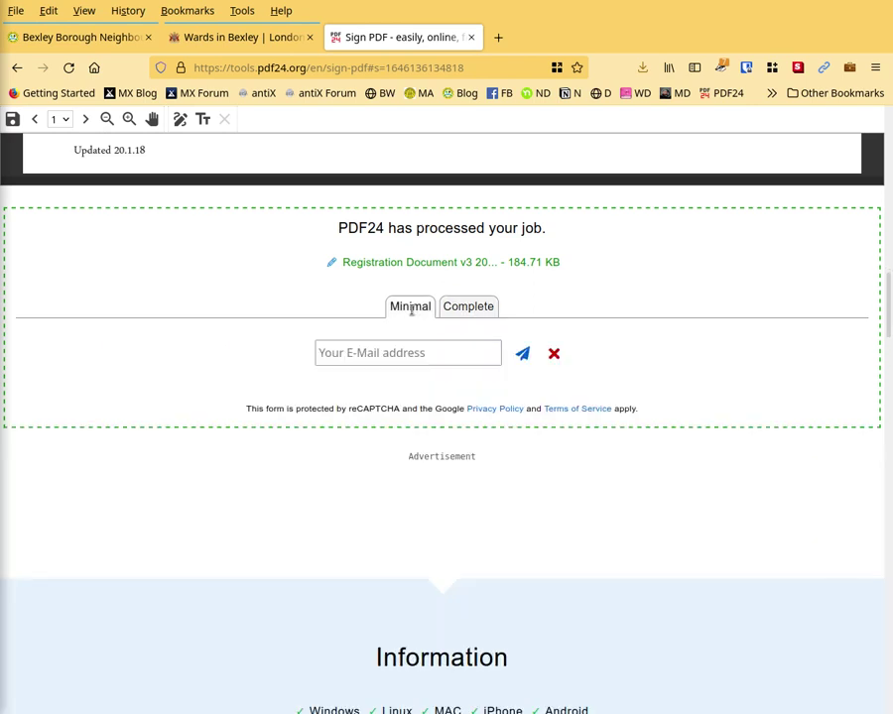
right_click(365, 354)
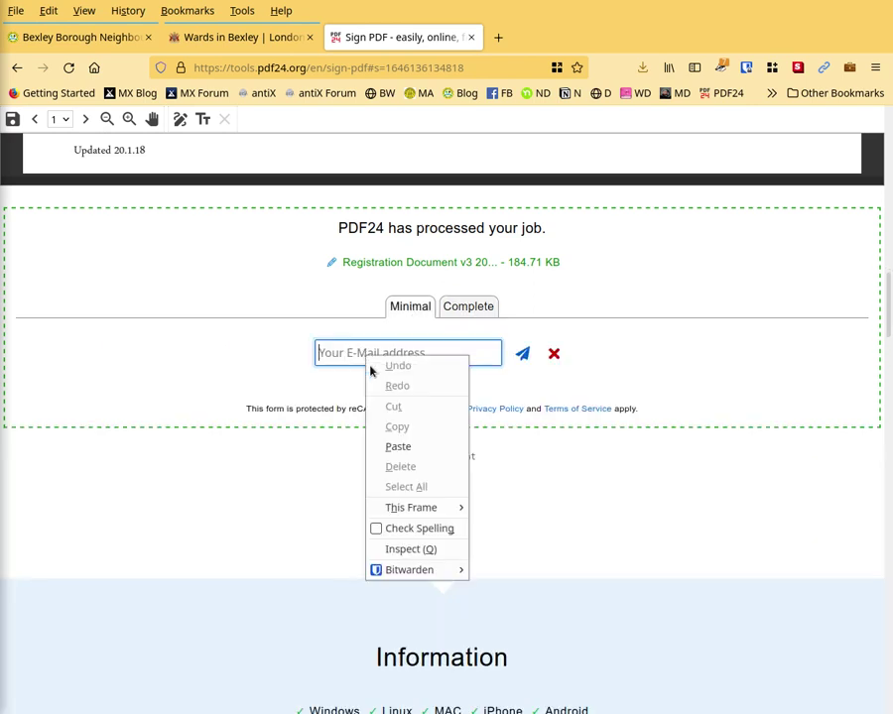
left_click(398, 447)
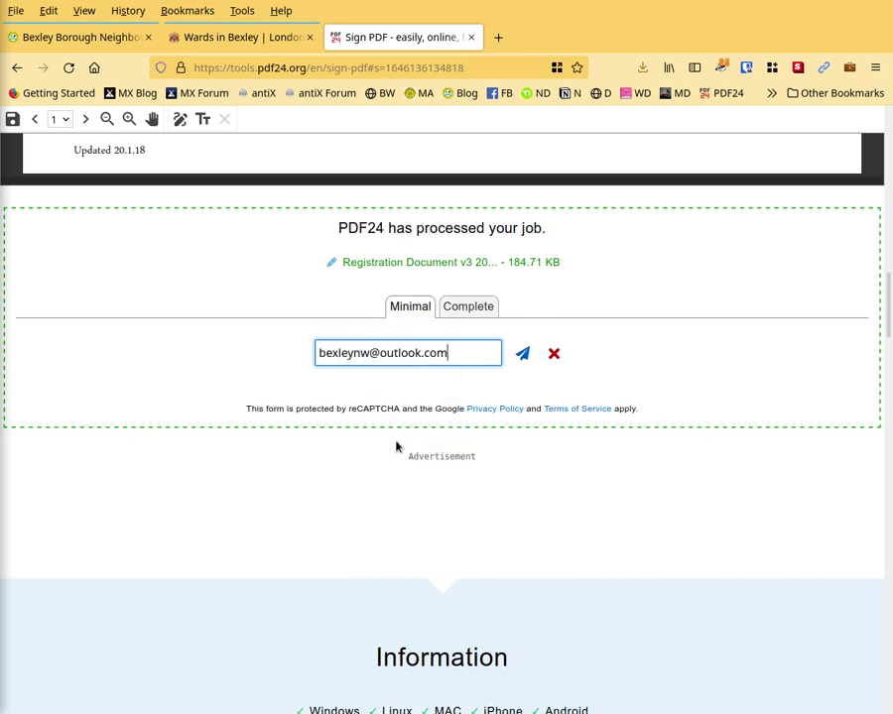
left_click(525, 361)
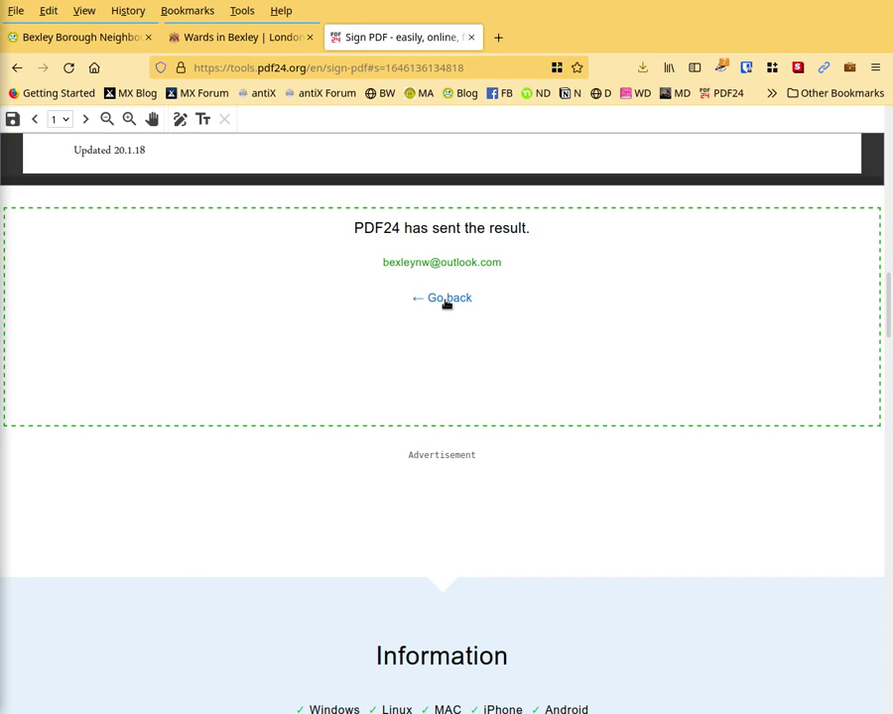
Return to the Bexley Borough Neighbourhood Watch website and view the address, e-mail, telephone and office hours on its Contact Us page.
left_click(115, 38)
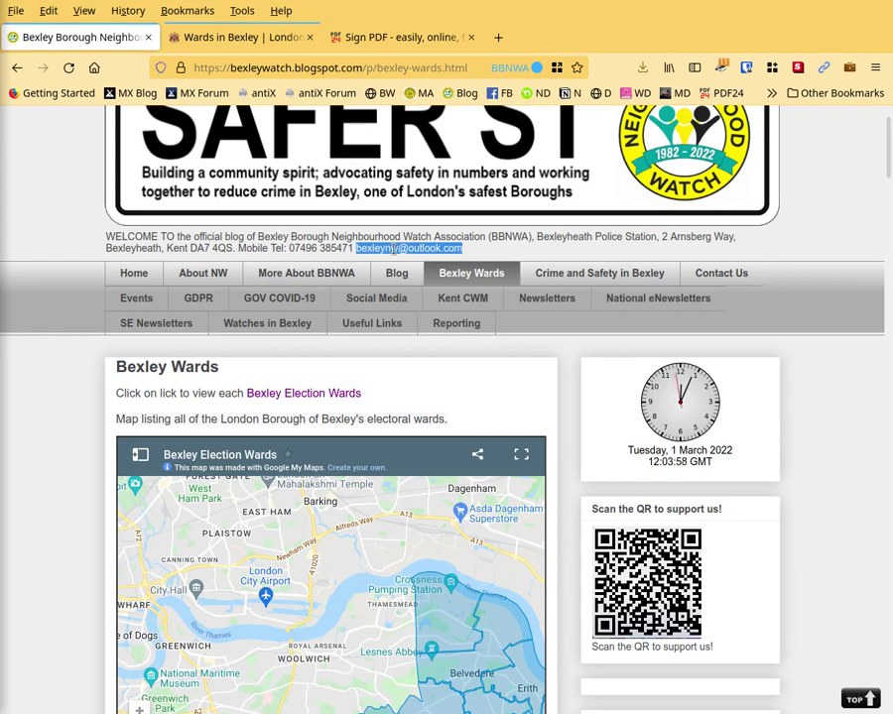
left_click(657, 299)
scroll(446, 425, "down", 5)
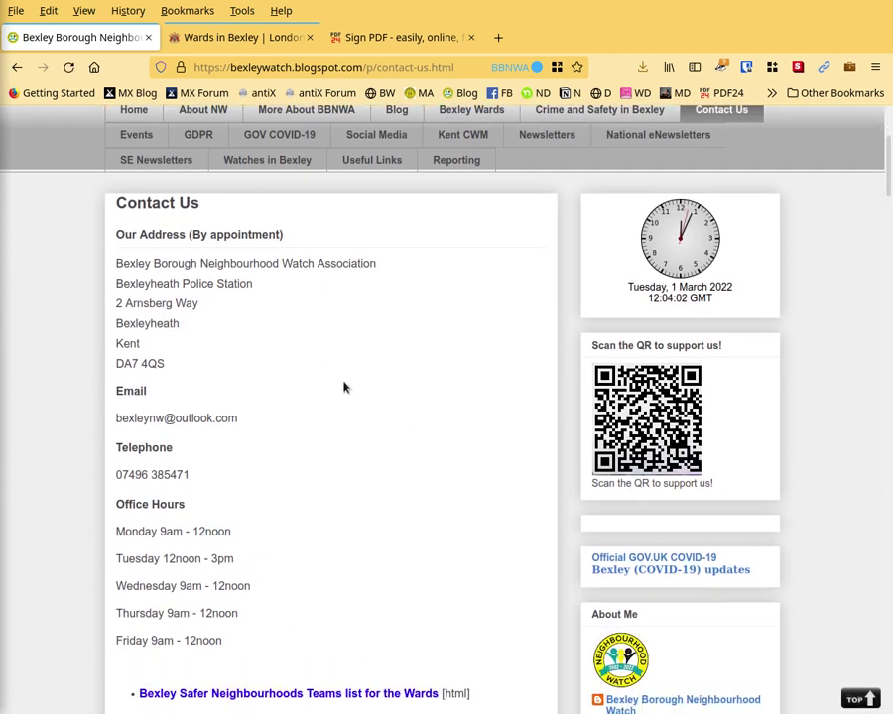